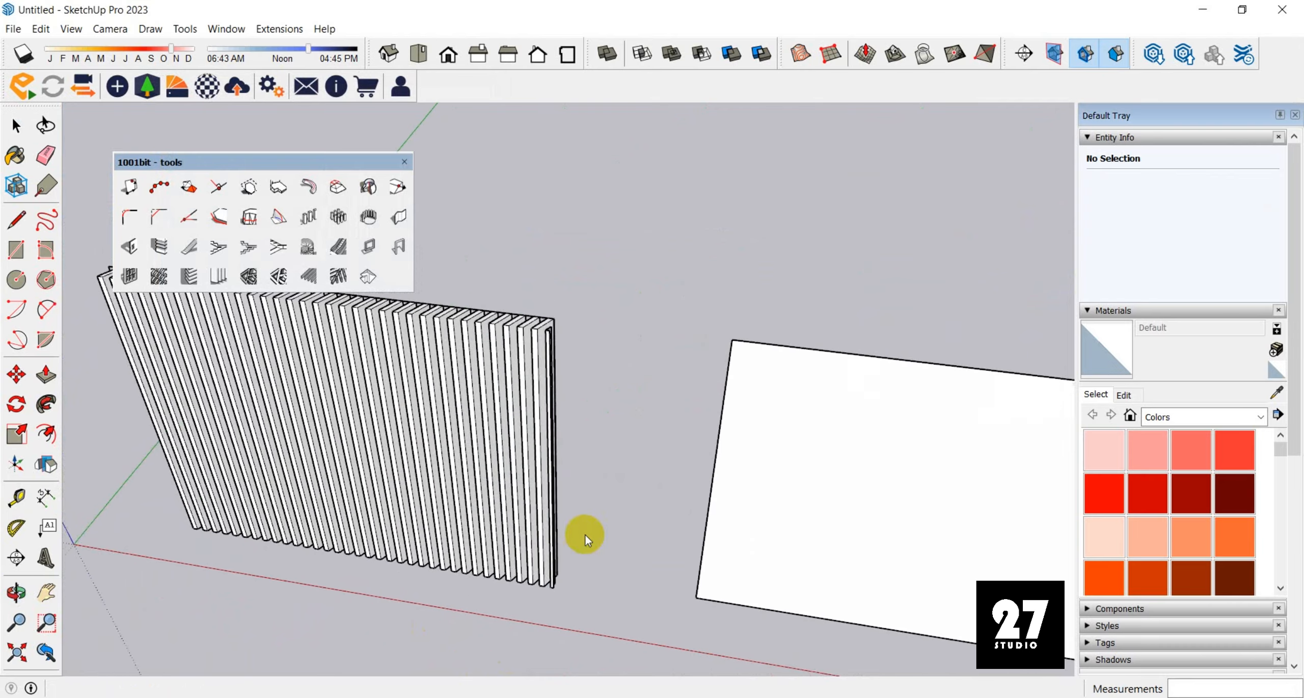
Examine the first vertical louvre panel from above, behind and the front, and select its group.
scroll(579, 382, up, 7)
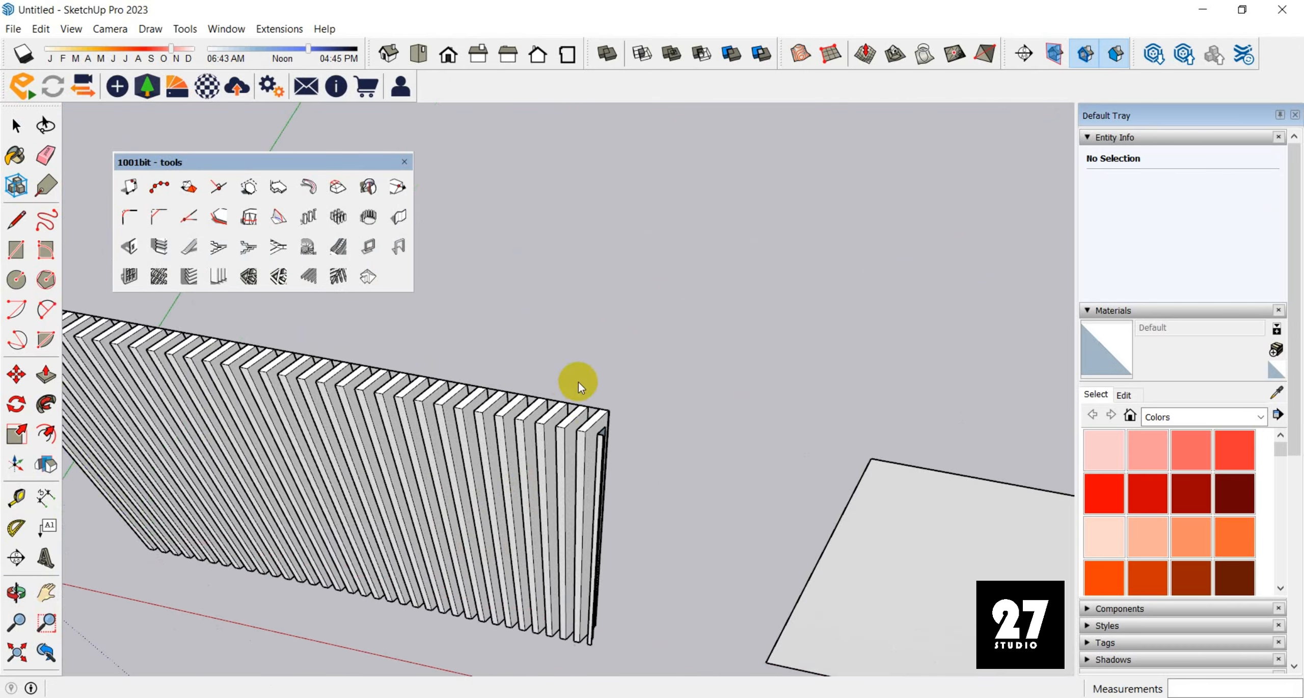
middle_drag(606, 428, 477, 456)
scroll(571, 495, down, 4)
middle_drag(604, 498, 425, 372)
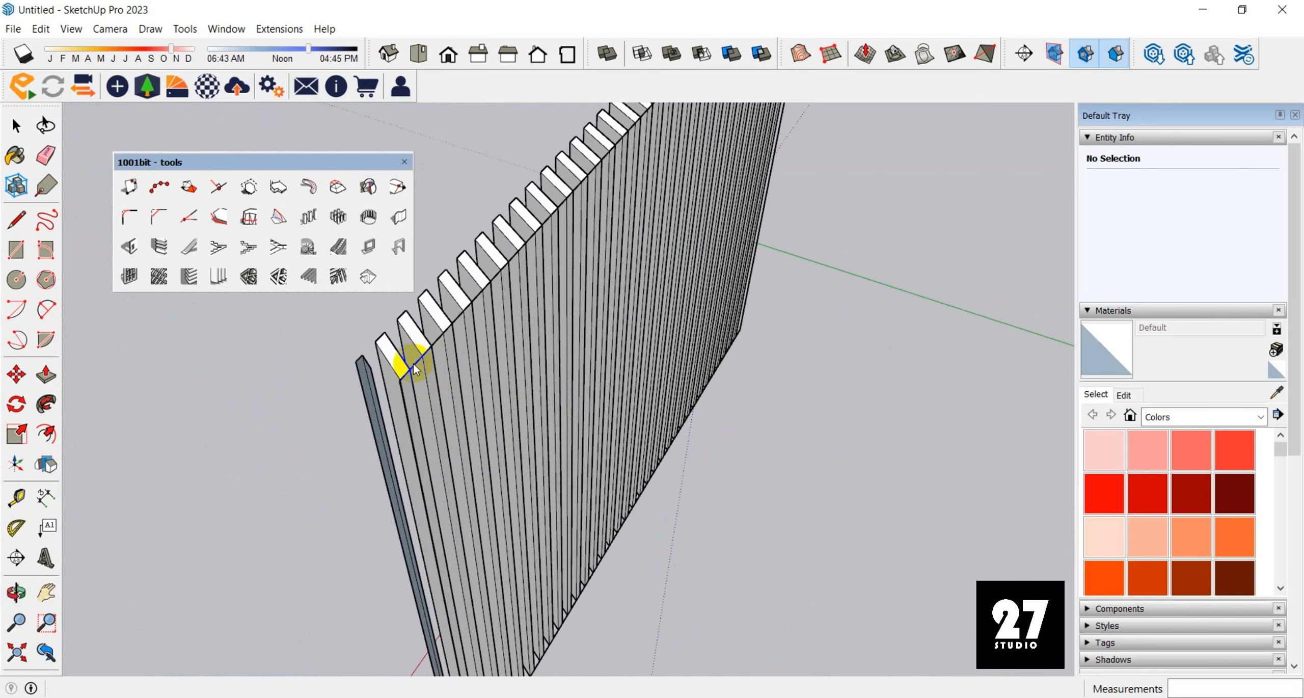
scroll(419, 370, up, 2)
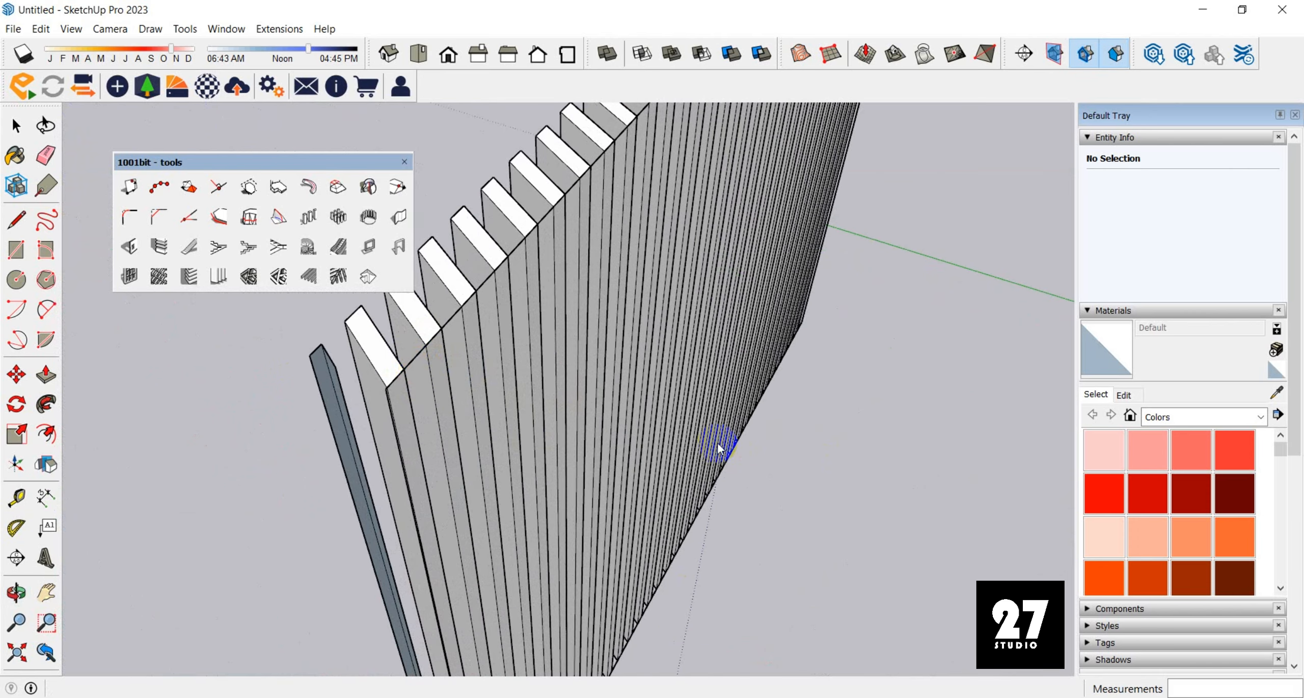
key(space)
click(420, 391)
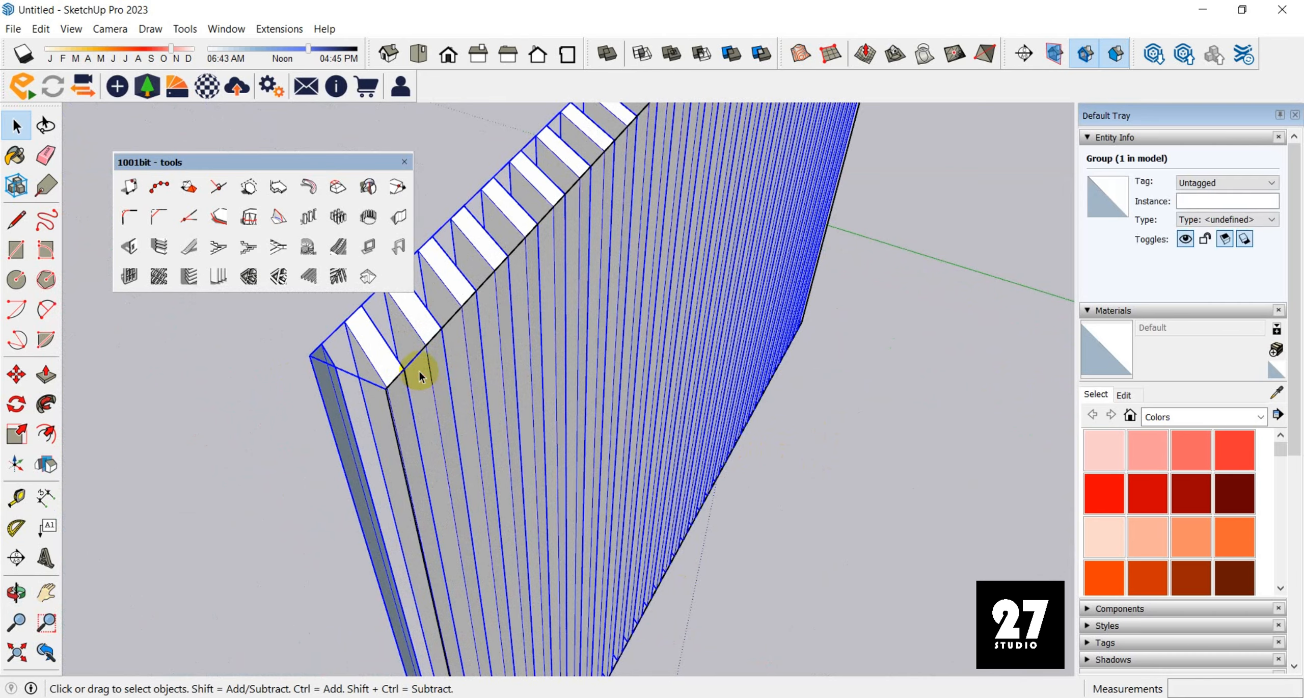
mouse_move(419, 370)
middle_down()
mouse_move(370, 393)
mouse_move(442, 380)
middle_up()
scroll(458, 378, down, 4)
middle_drag(311, 455, 657, 361)
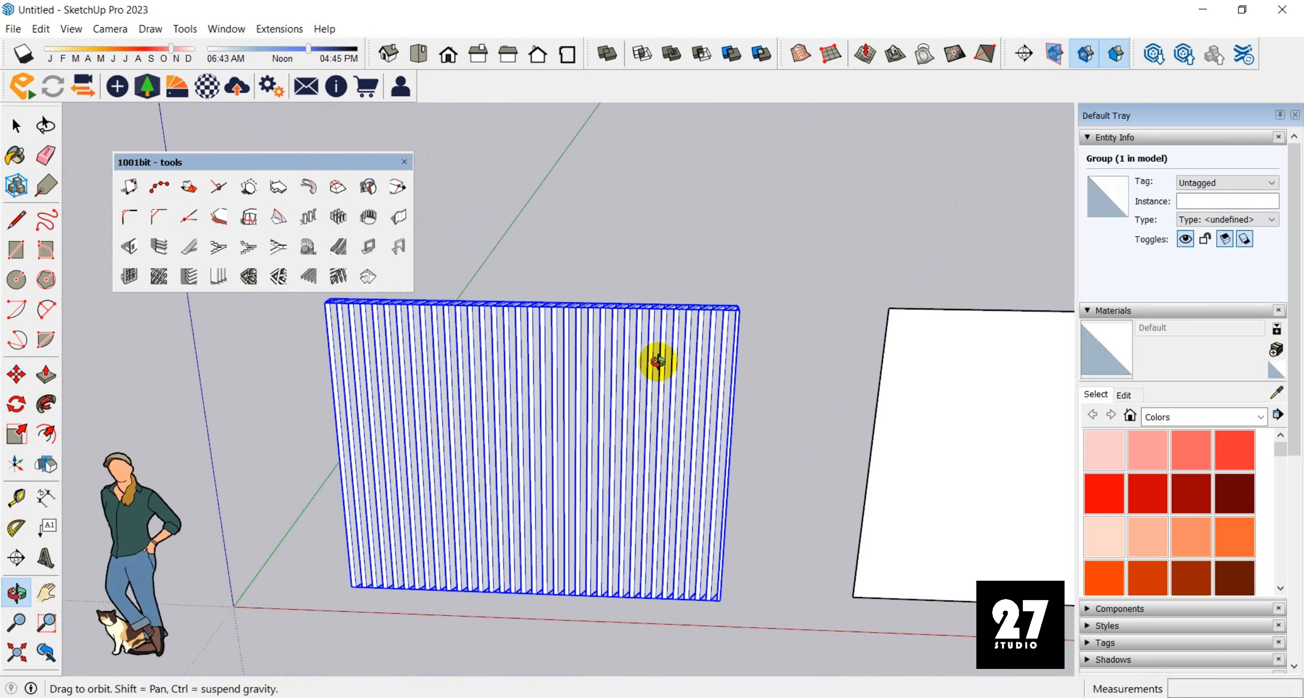
scroll(504, 416, down, 2)
middle_drag(504, 416, 527, 451)
scroll(489, 483, up, 3)
middle_drag(469, 517, 702, 439)
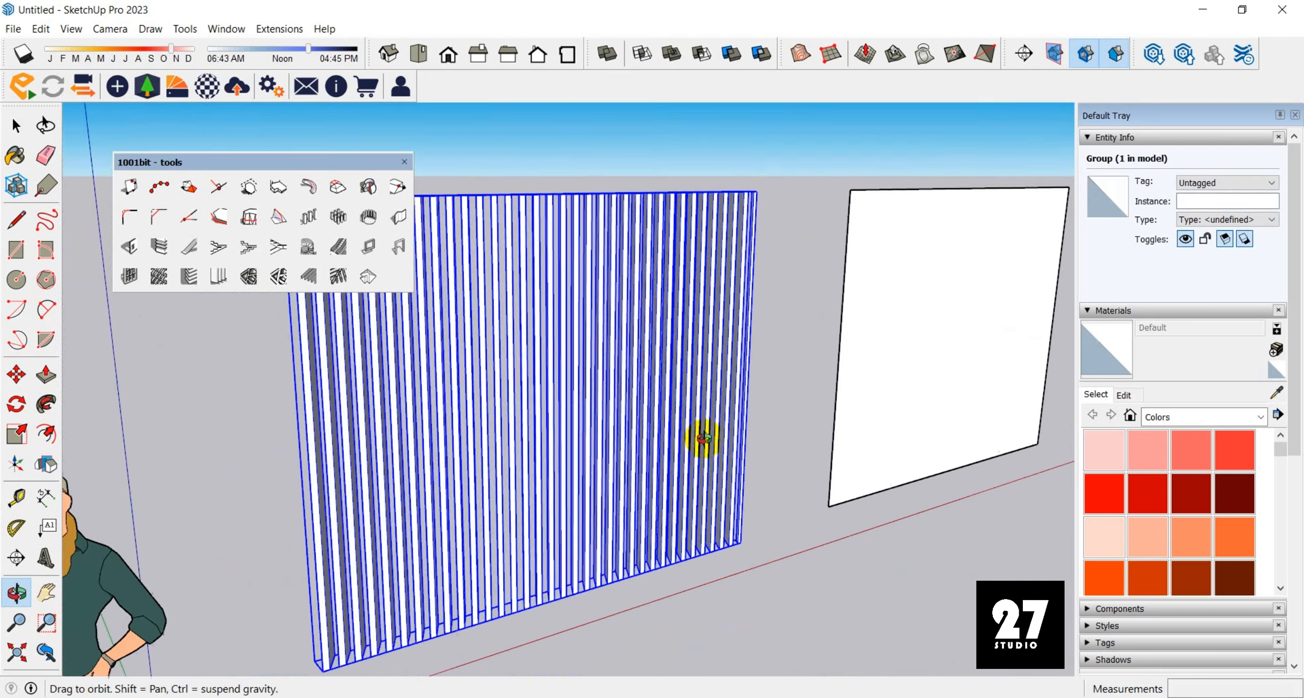
scroll(632, 467, down, 3)
Measure the front thickness of the end slat near the bottom corner of the first louvre panel.
middle_drag(629, 468, 662, 609)
scroll(416, 619, up, 5)
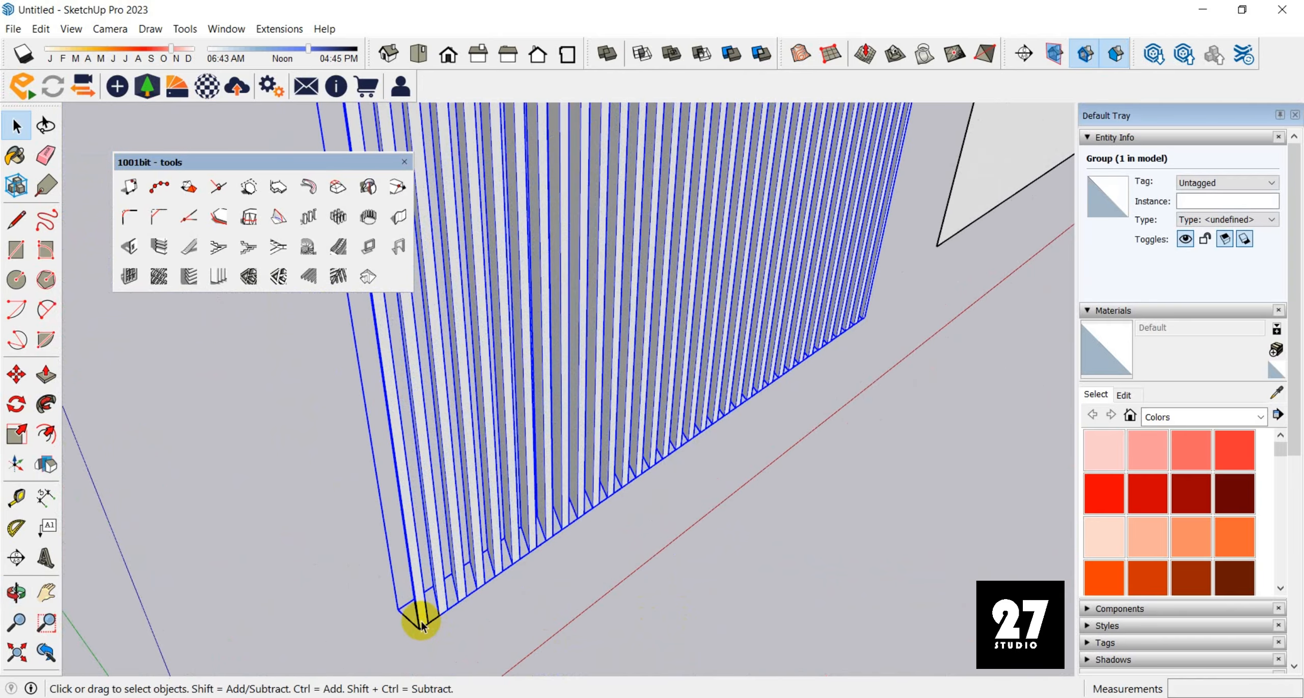
middle_drag(417, 620, 455, 631)
scroll(455, 630, up, 3)
key(t)
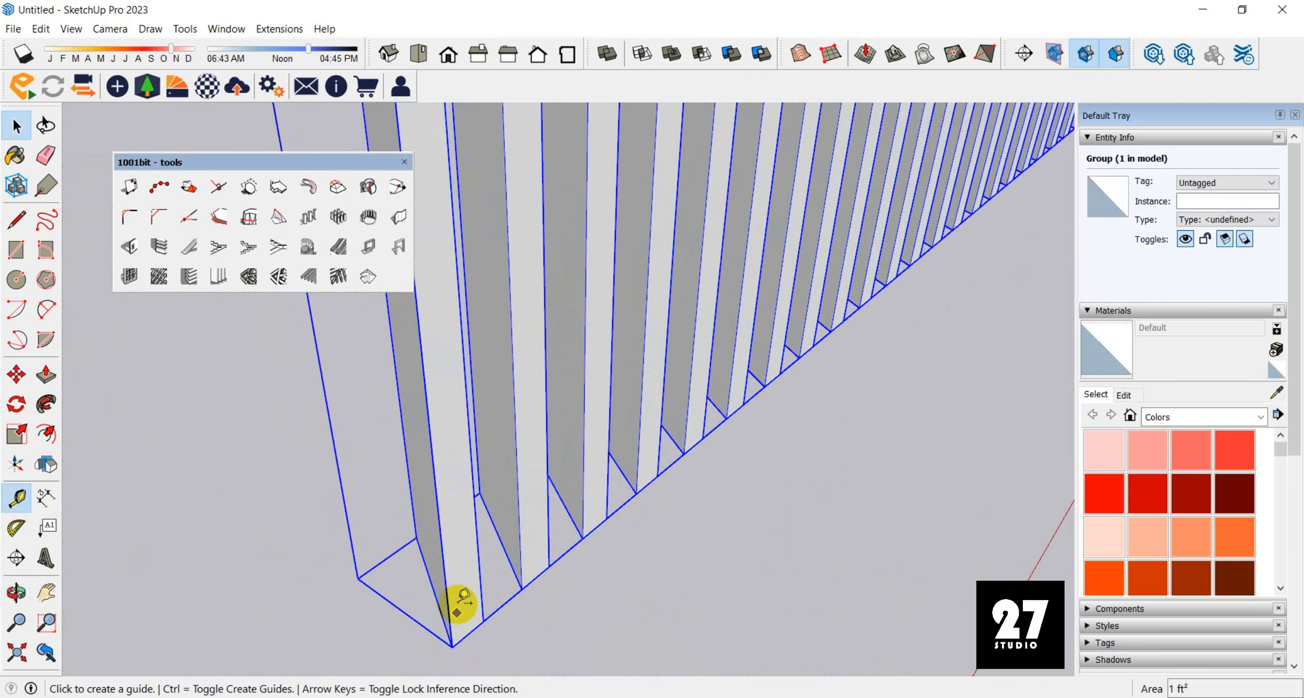
scroll(451, 601, up, 3)
click(459, 584)
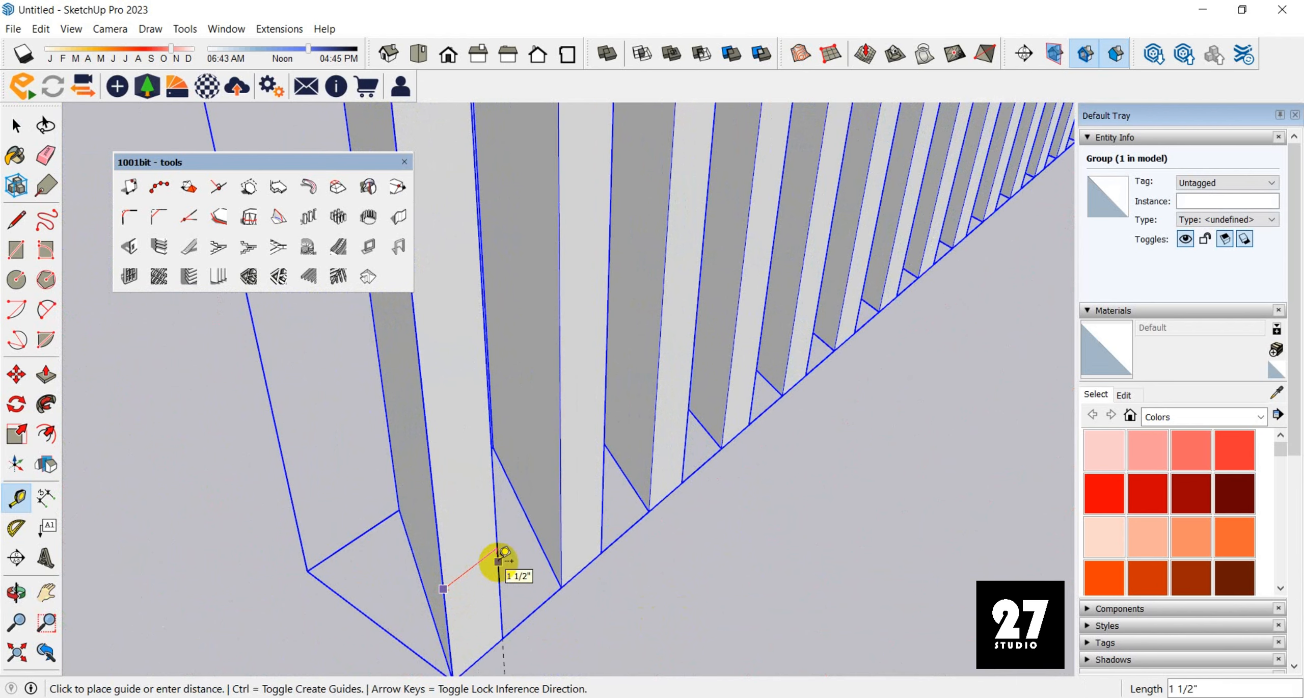
key(space)
Measure the depth of the end slat on the first louvre panel and clear the selection.
middle_drag(475, 574, 669, 552)
key(t)
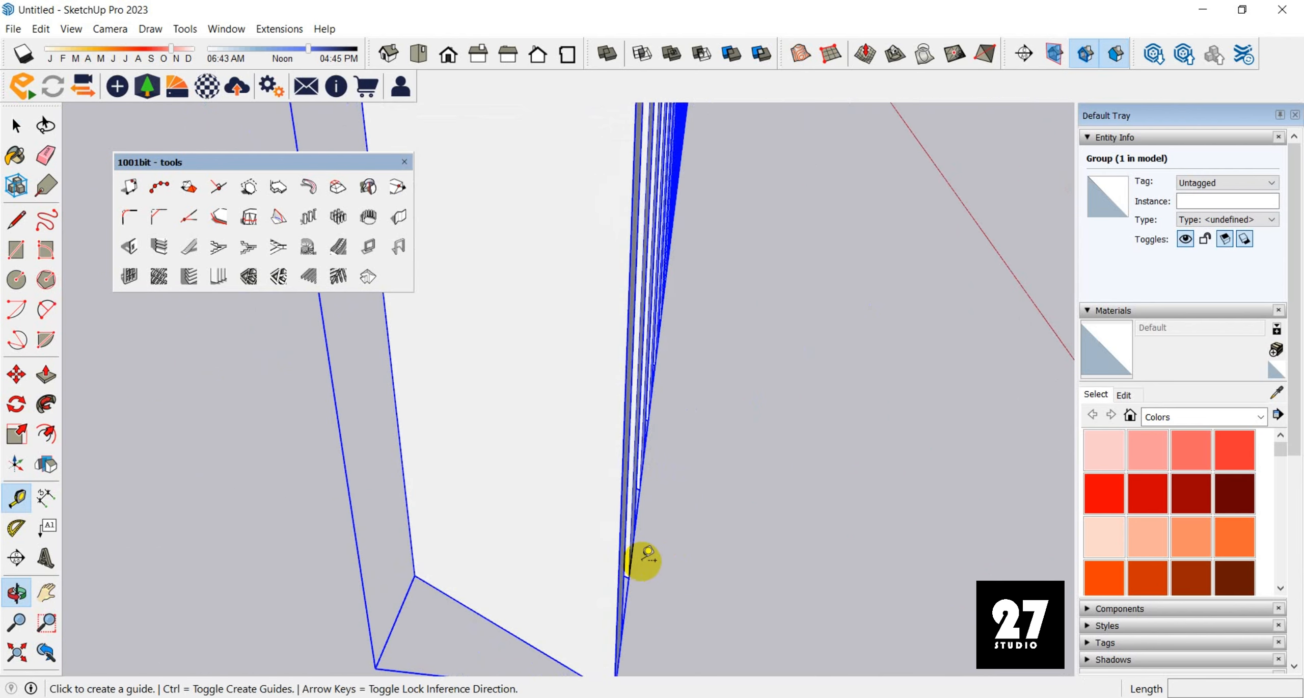
click(620, 553)
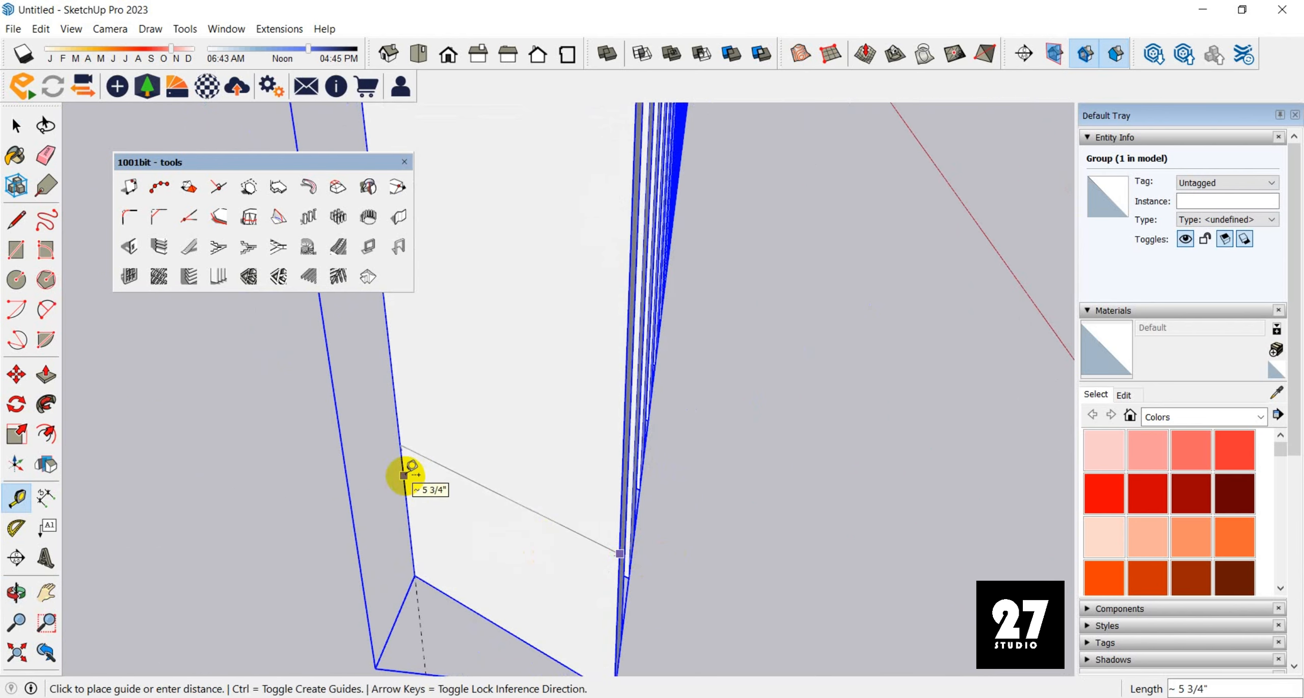
key(space)
middle_drag(404, 475, 342, 575)
scroll(420, 585, down, 7)
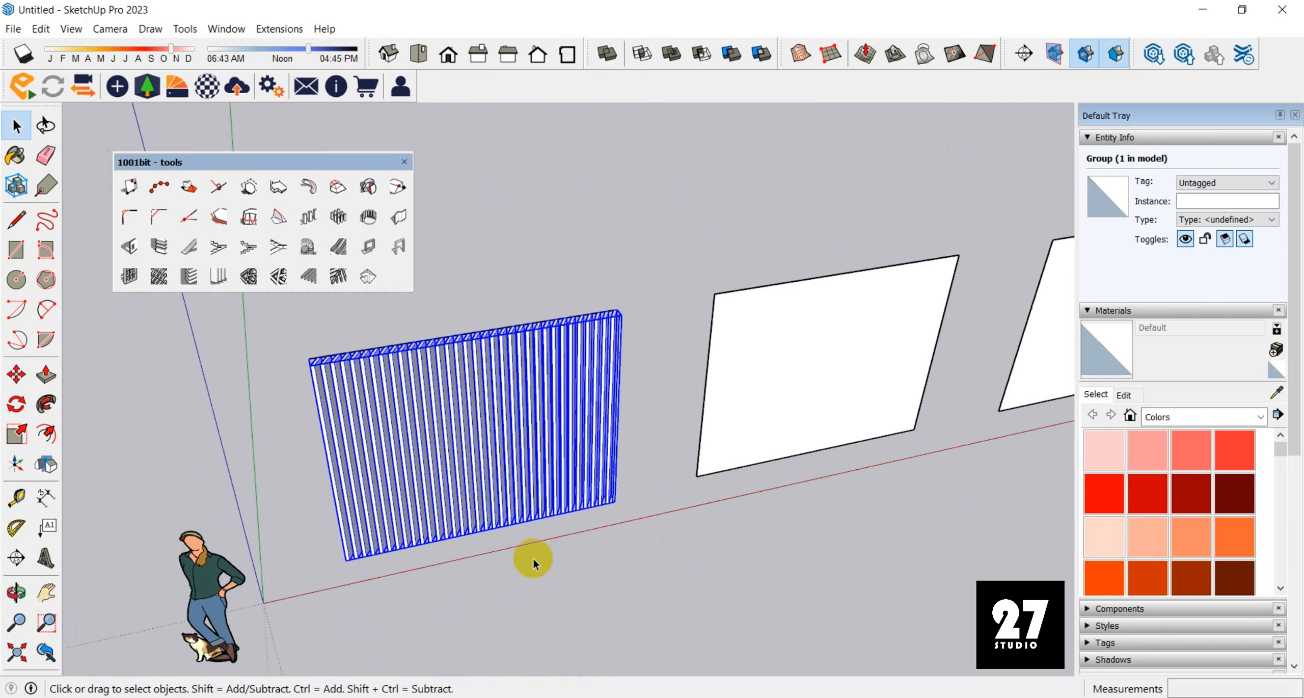
middle_drag(534, 559, 425, 501)
click(415, 572)
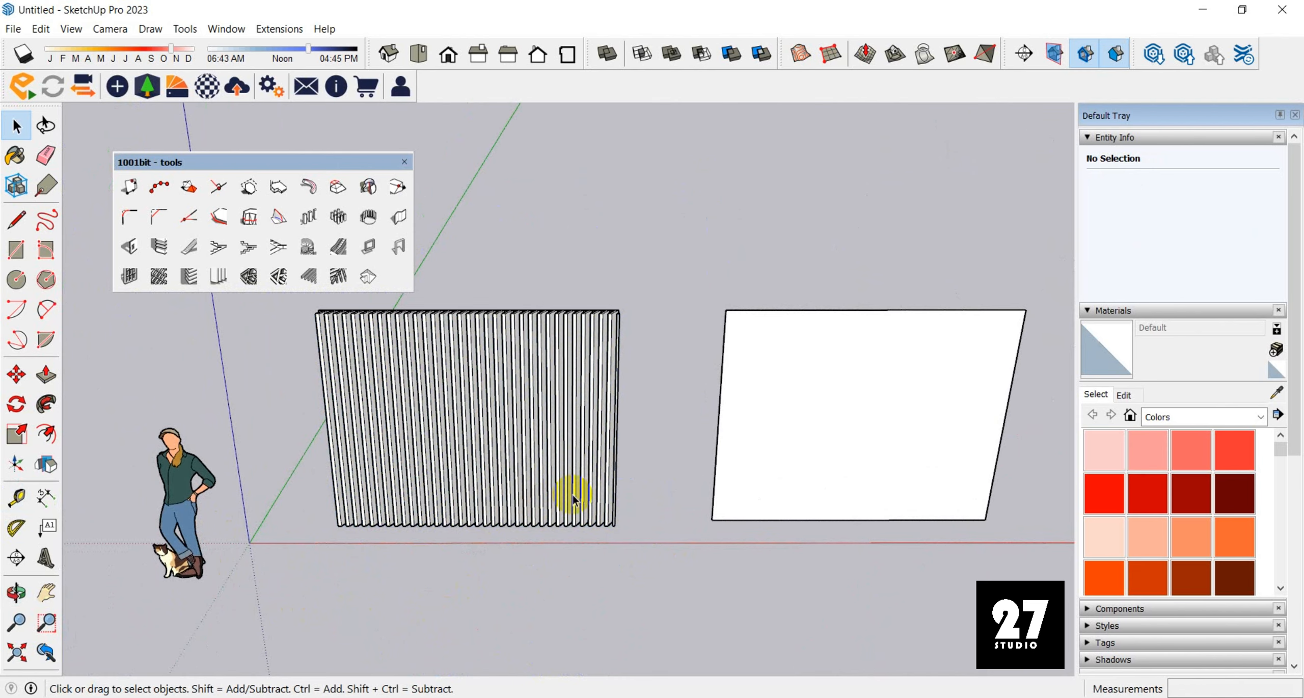
Create vertical louvres on the blank face beside the first panel with a louvre angle of 45.
scroll(350, 408, down, 4)
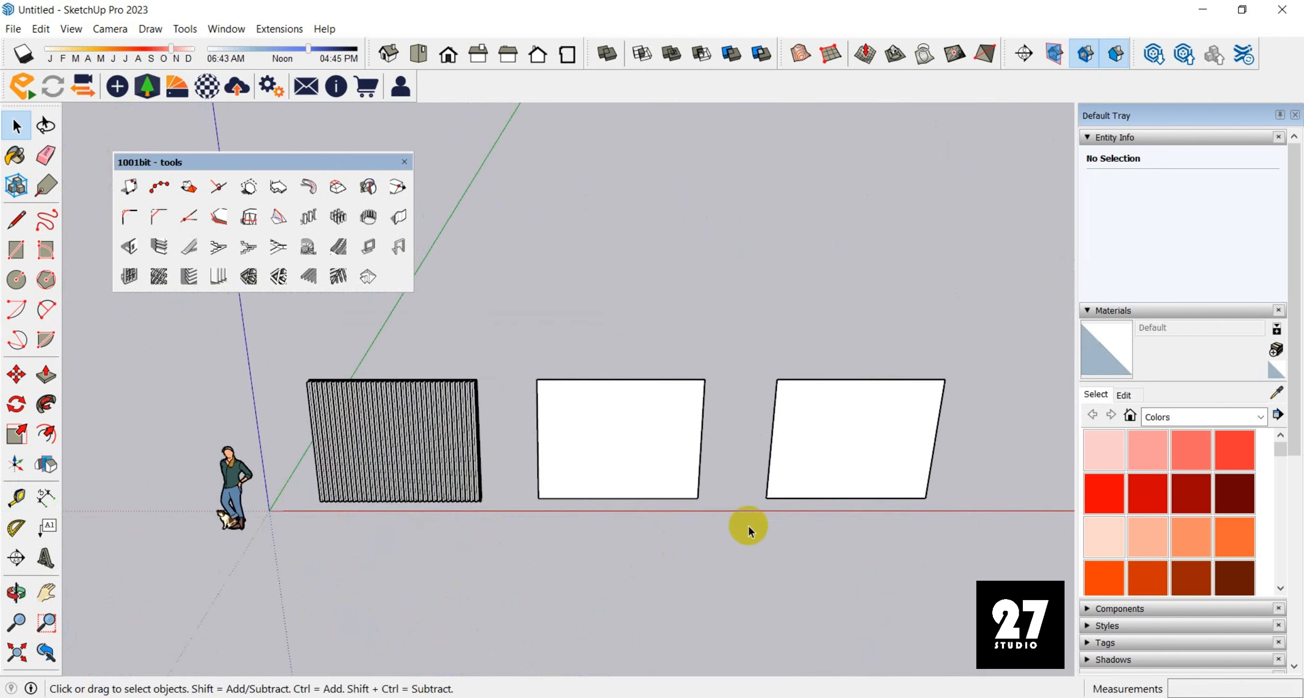
scroll(749, 526, up, 3)
click(536, 371)
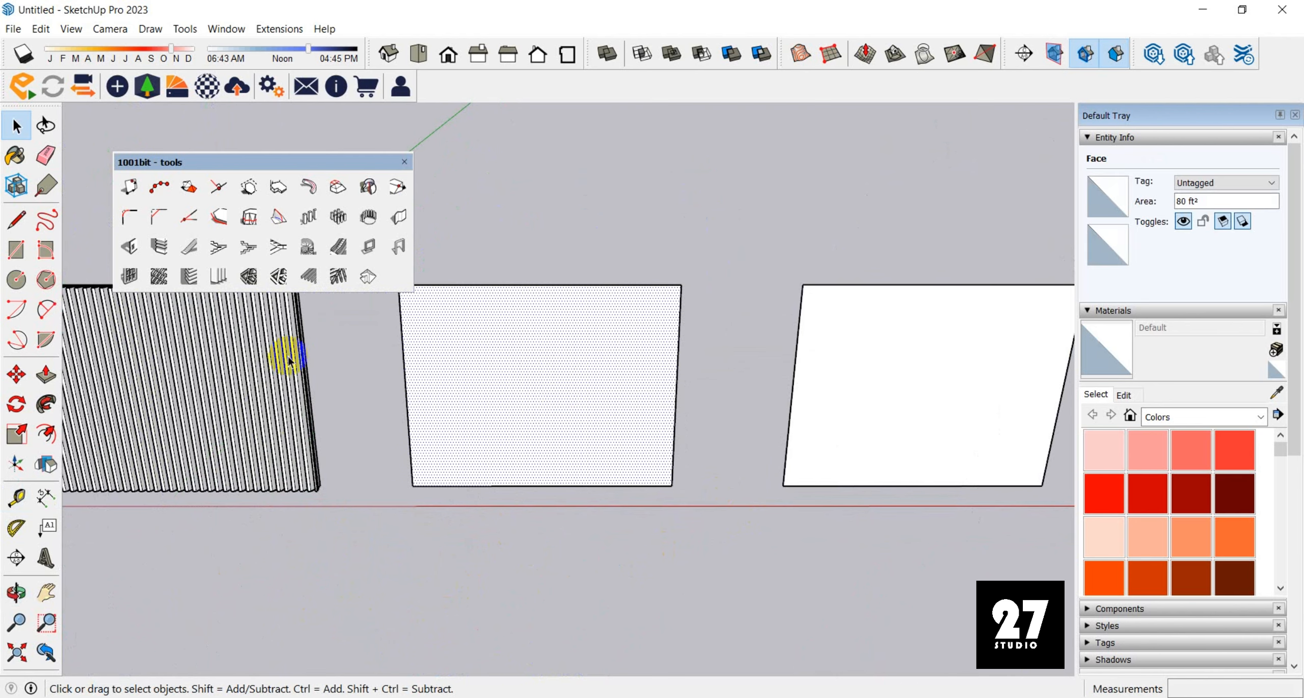
click(217, 275)
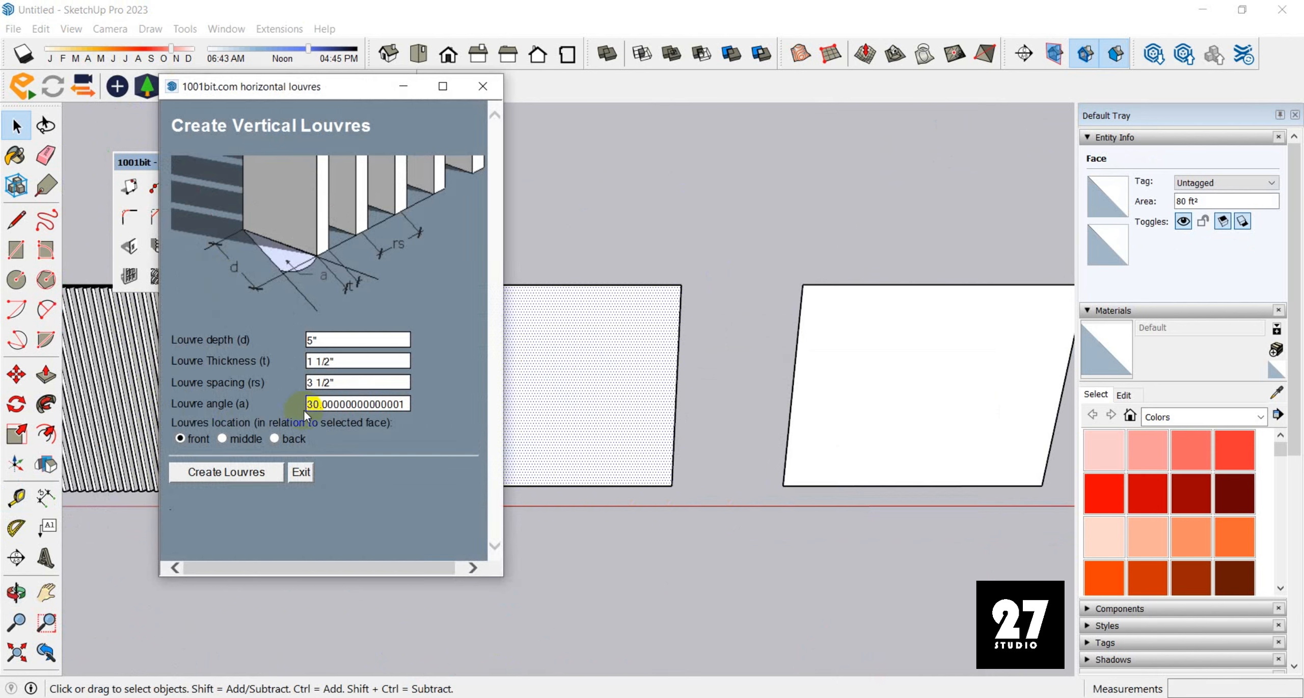
double_click(316, 404)
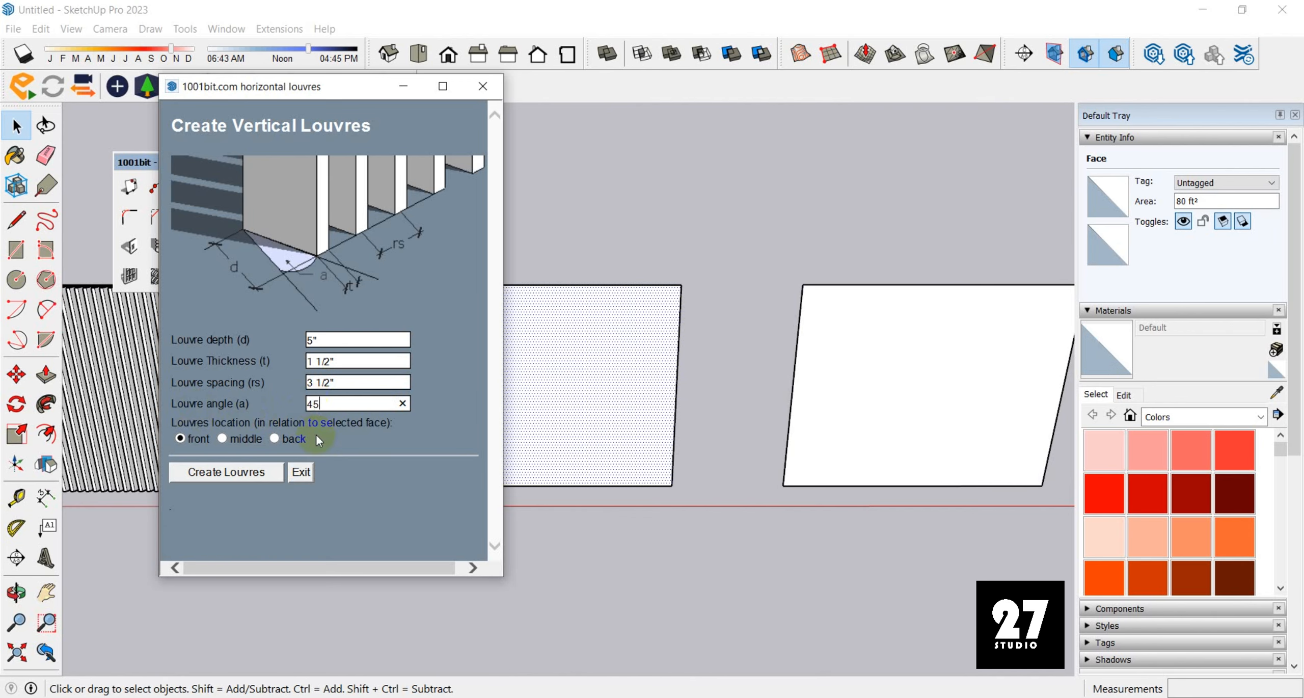
click(240, 473)
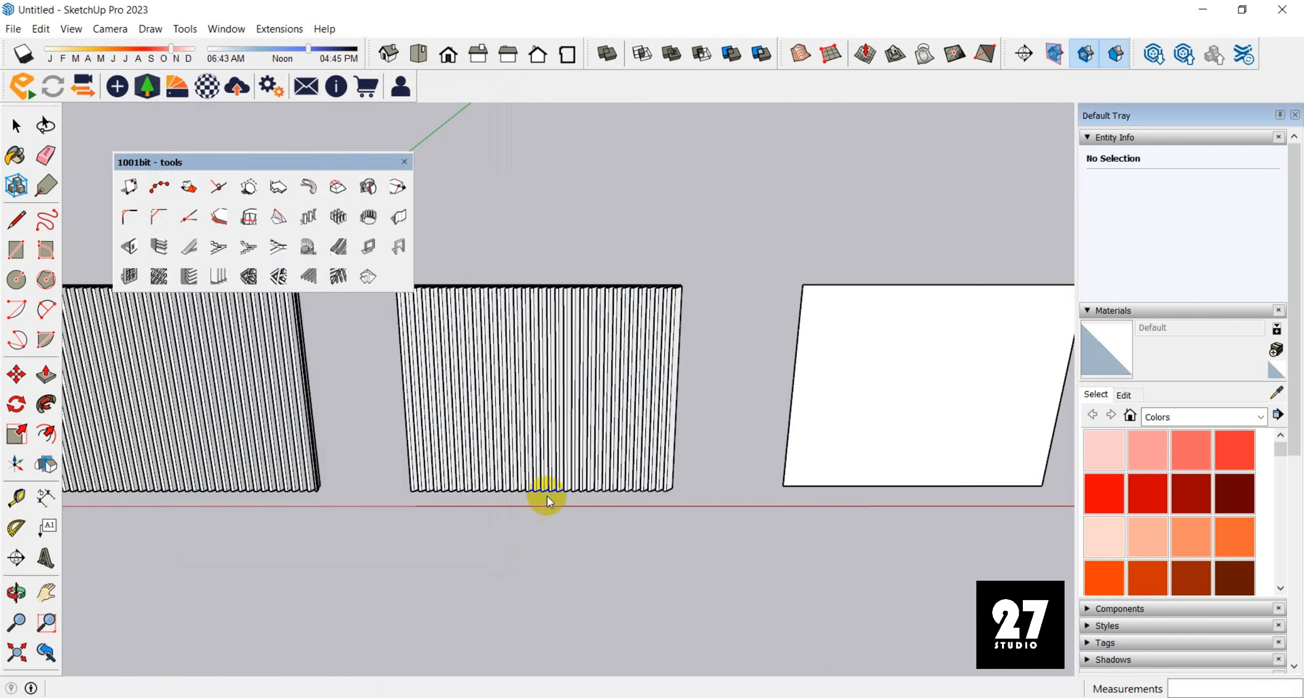
scroll(547, 496, up, 2)
scroll(356, 493, up, 4)
mouse_move(327, 498)
middle_down()
mouse_move(647, 489)
mouse_move(698, 444)
mouse_move(757, 438)
mouse_move(393, 529)
mouse_move(326, 510)
middle_up()
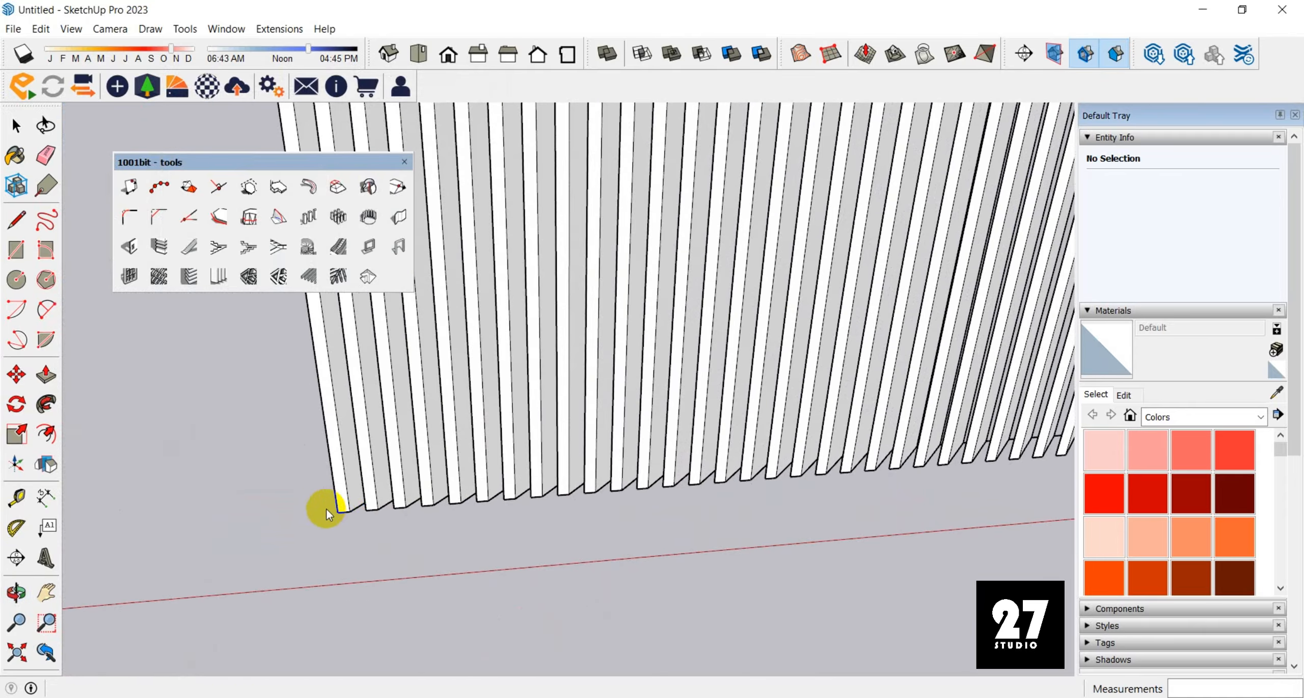
Create vertical louvres on the third face in the row with a louvre angle of 0.
scroll(331, 514, down, 8)
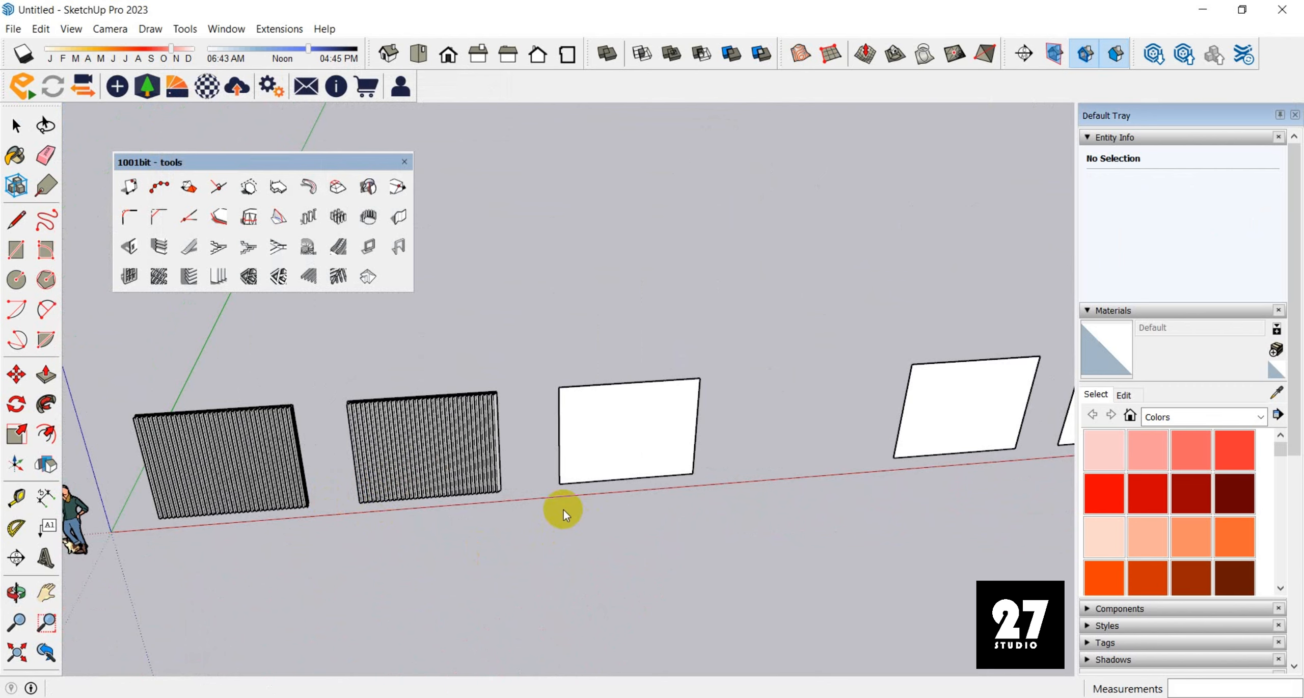
scroll(664, 444, up, 3)
middle_drag(665, 444, 628, 410)
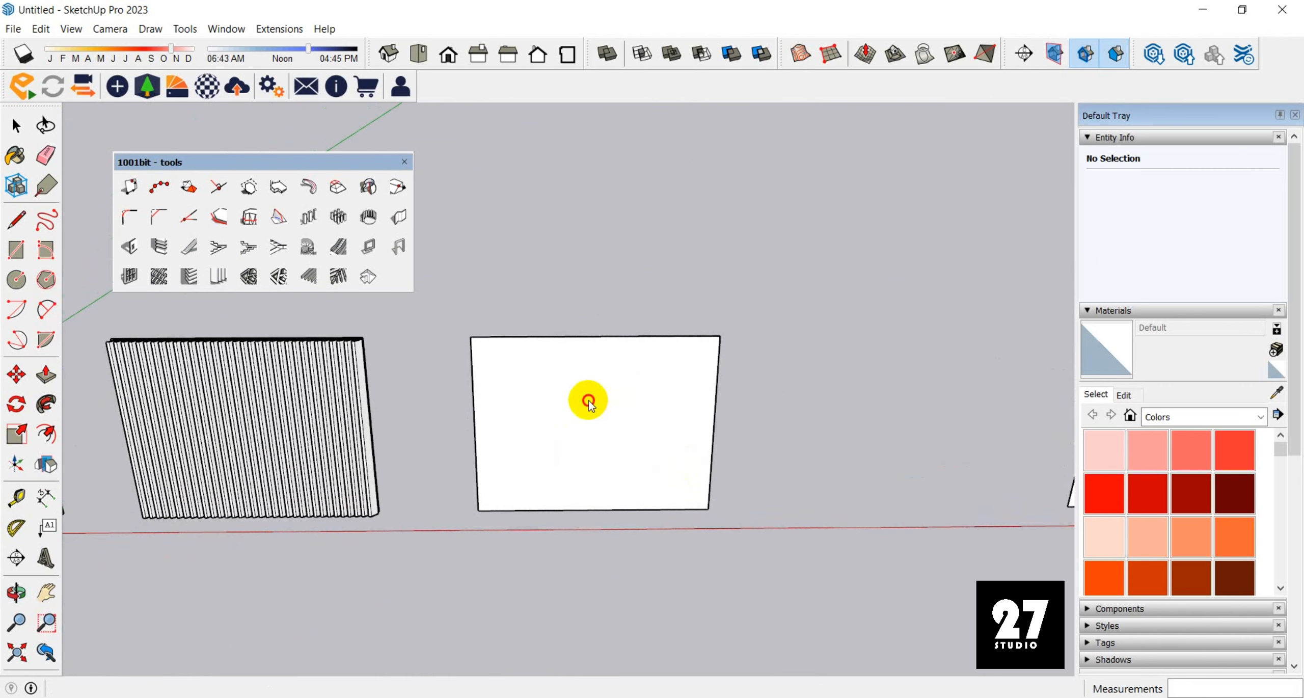
key(space)
click(594, 414)
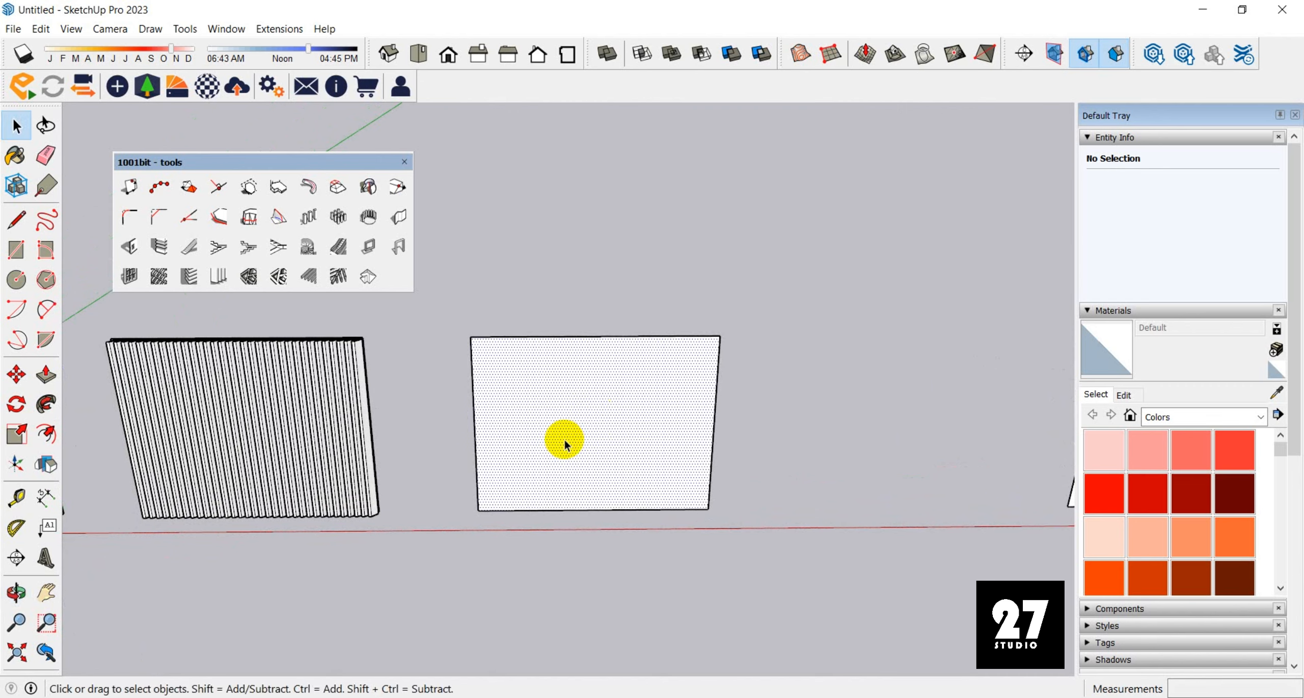
click(218, 278)
click(319, 406)
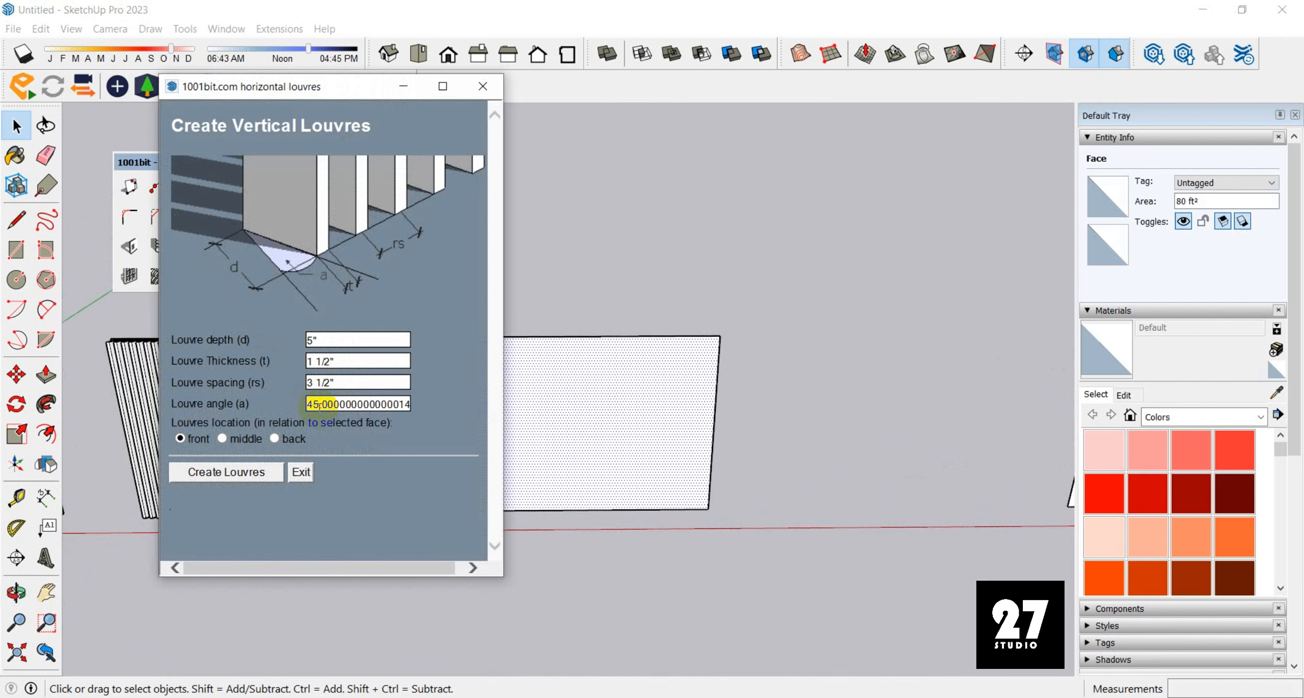
double_click(314, 406)
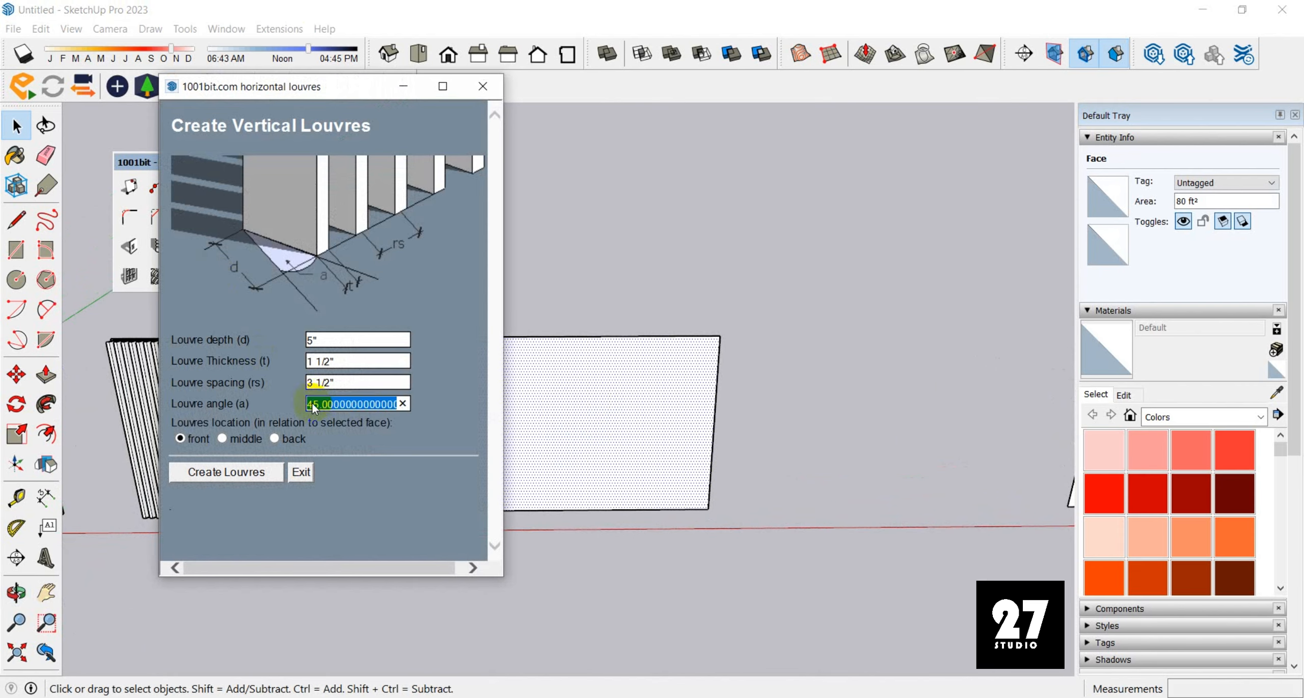
text(0)
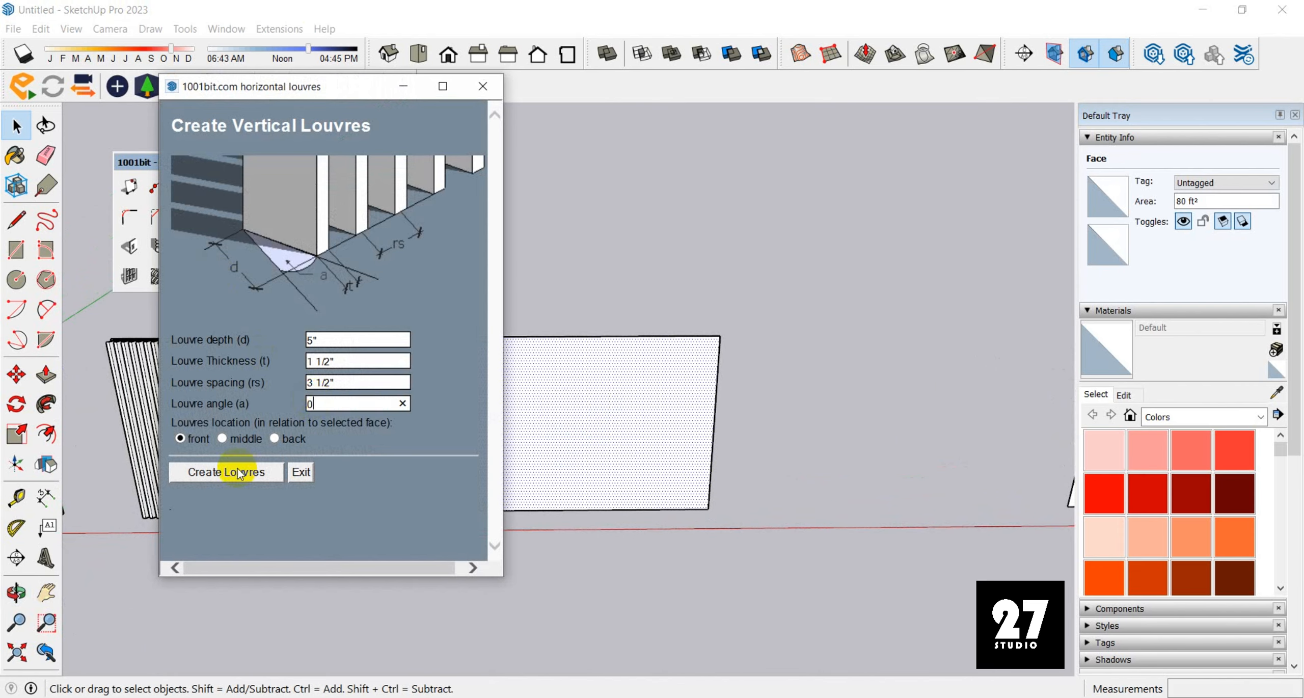
click(262, 471)
Examine the slats along the lower edge of the third louvre panel and its neighbour.
scroll(571, 448, down, 2)
middle_drag(575, 461, 547, 344)
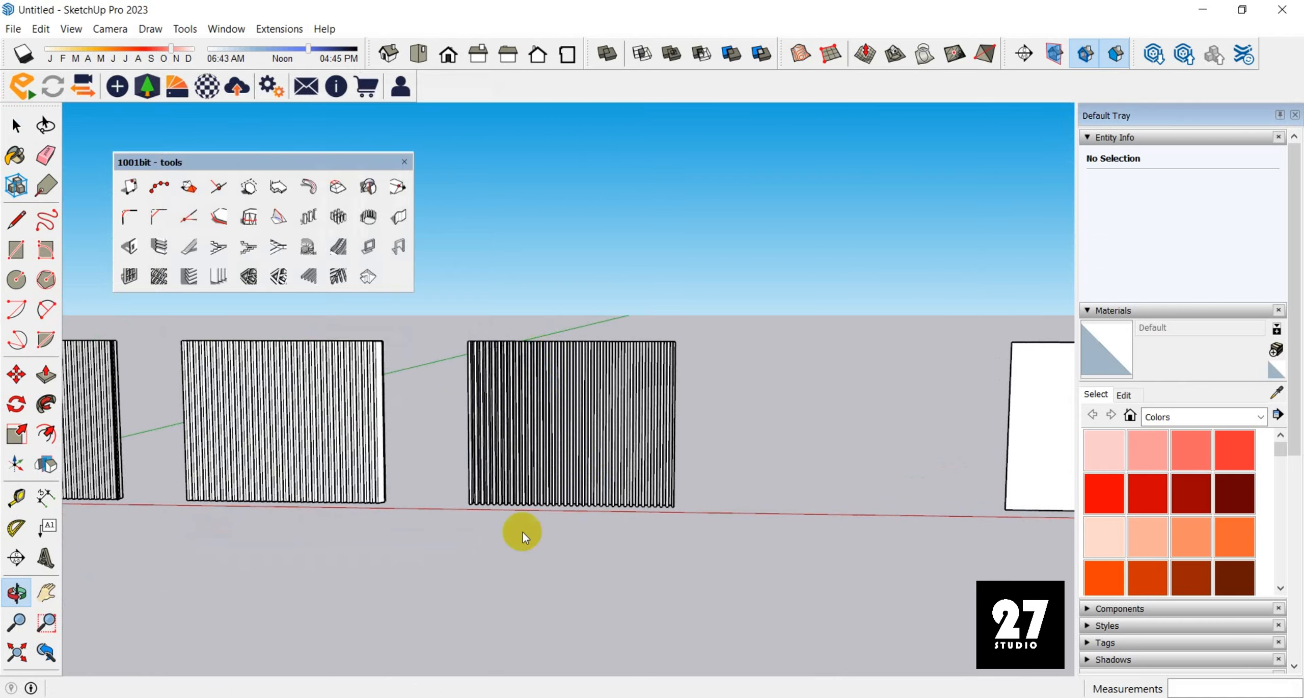
scroll(489, 509, up, 4)
middle_drag(475, 493, 684, 618)
scroll(432, 508, up, 2)
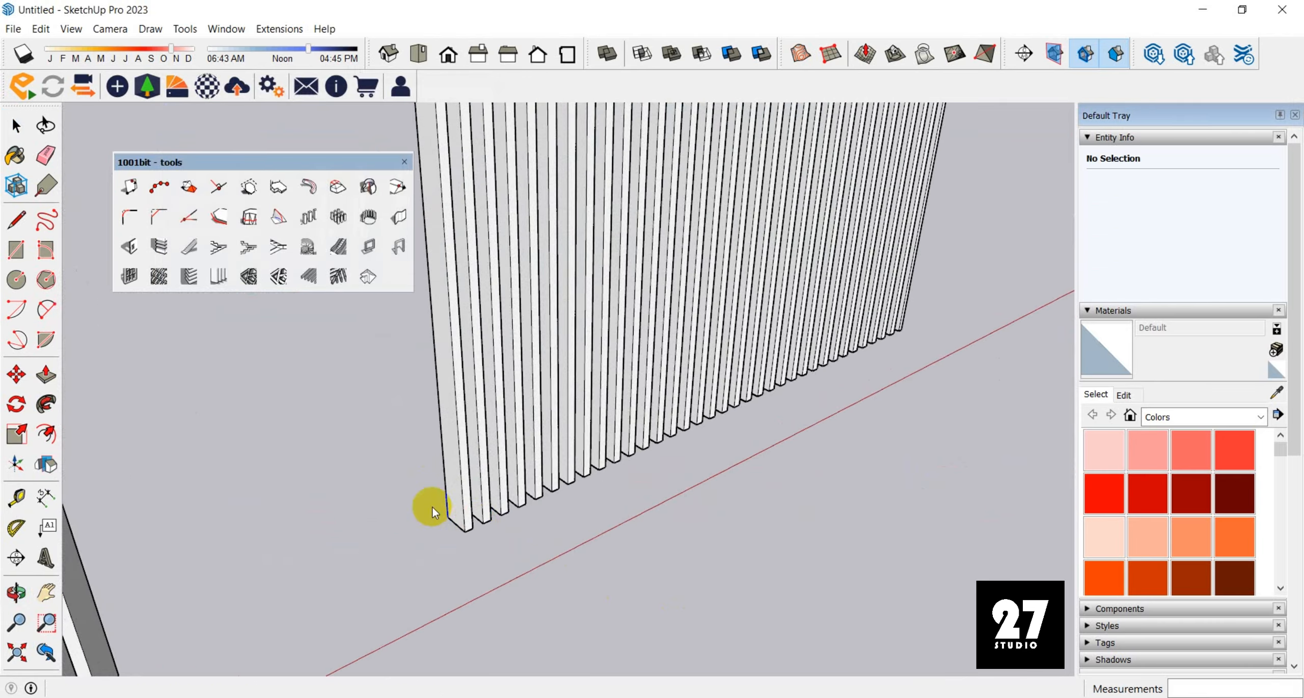
mouse_move(432, 507)
middle_down()
mouse_move(647, 550)
mouse_move(664, 579)
mouse_move(572, 463)
mouse_move(592, 416)
mouse_move(483, 417)
mouse_move(553, 504)
mouse_move(398, 502)
middle_up()
scroll(553, 503, up, 4)
scroll(739, 411, down, 6)
scroll(262, 460, up, 3)
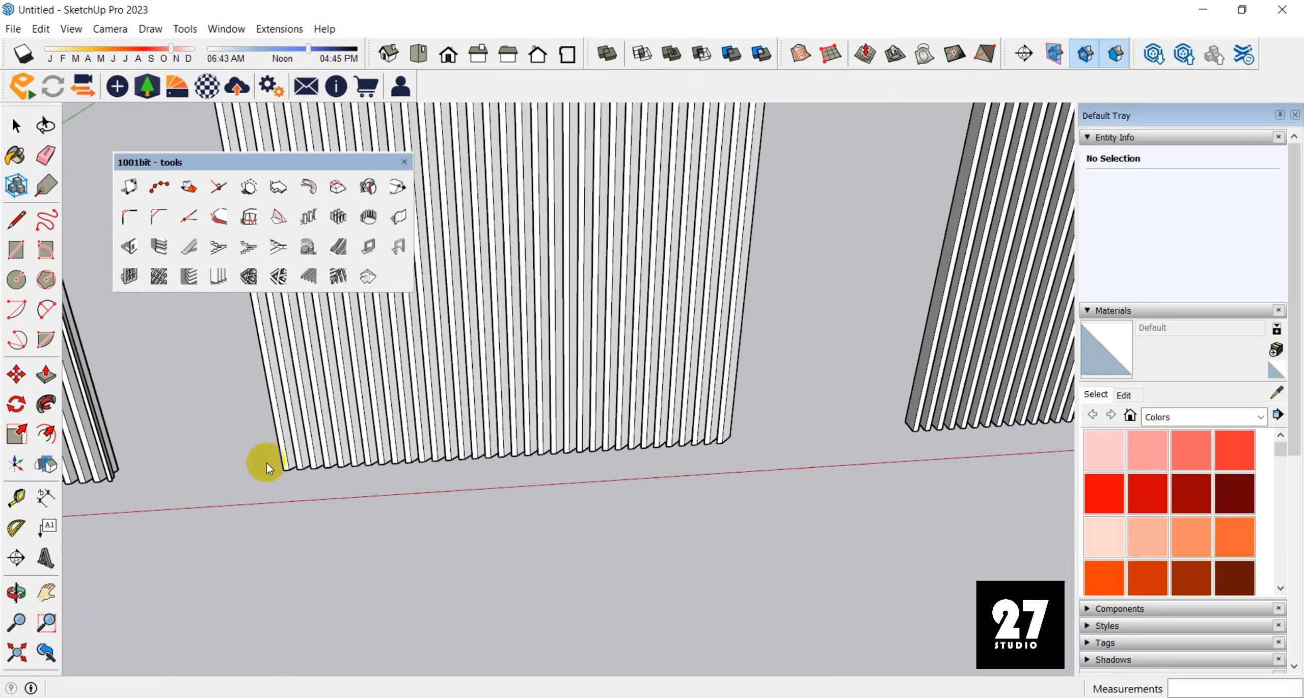
Compare the slat orientation of the three vertical louvre panels along the row.
middle_drag(262, 460, 589, 394)
scroll(591, 402, down, 5)
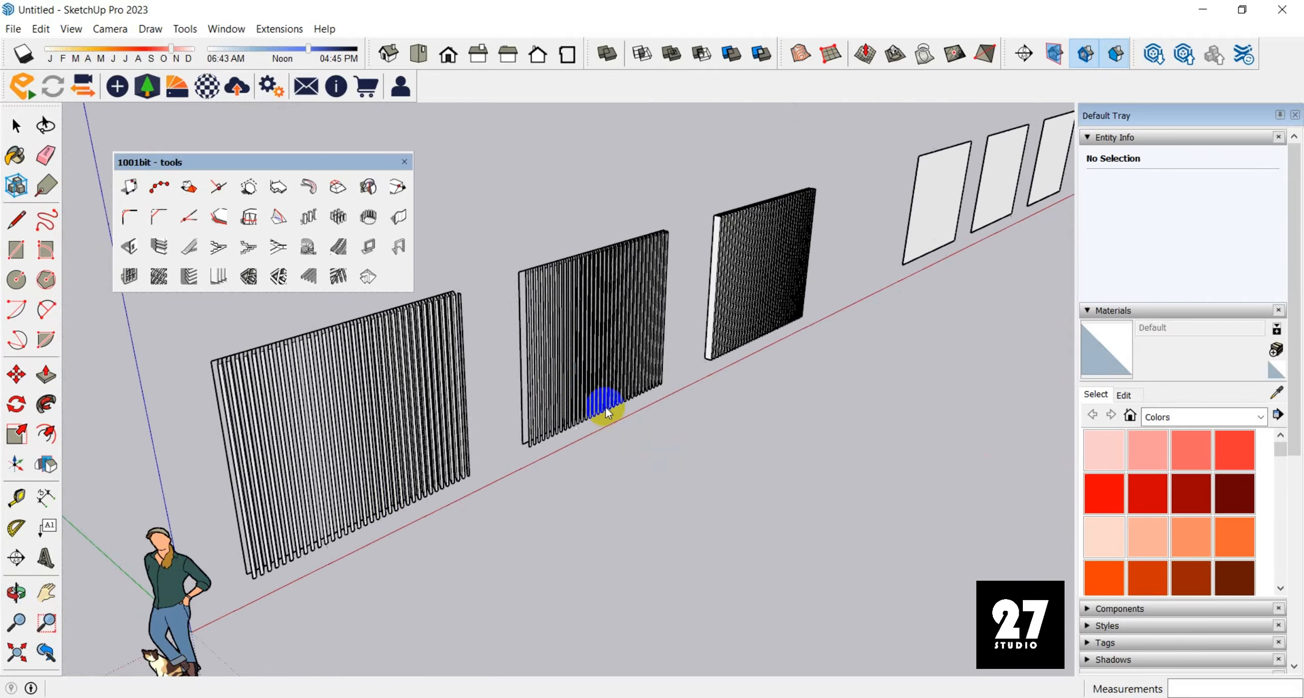
scroll(256, 562, up, 5)
mouse_move(256, 562)
middle_down()
mouse_move(320, 580)
mouse_move(242, 574)
middle_up()
scroll(260, 530, down, 4)
middle_drag(495, 483, 332, 509)
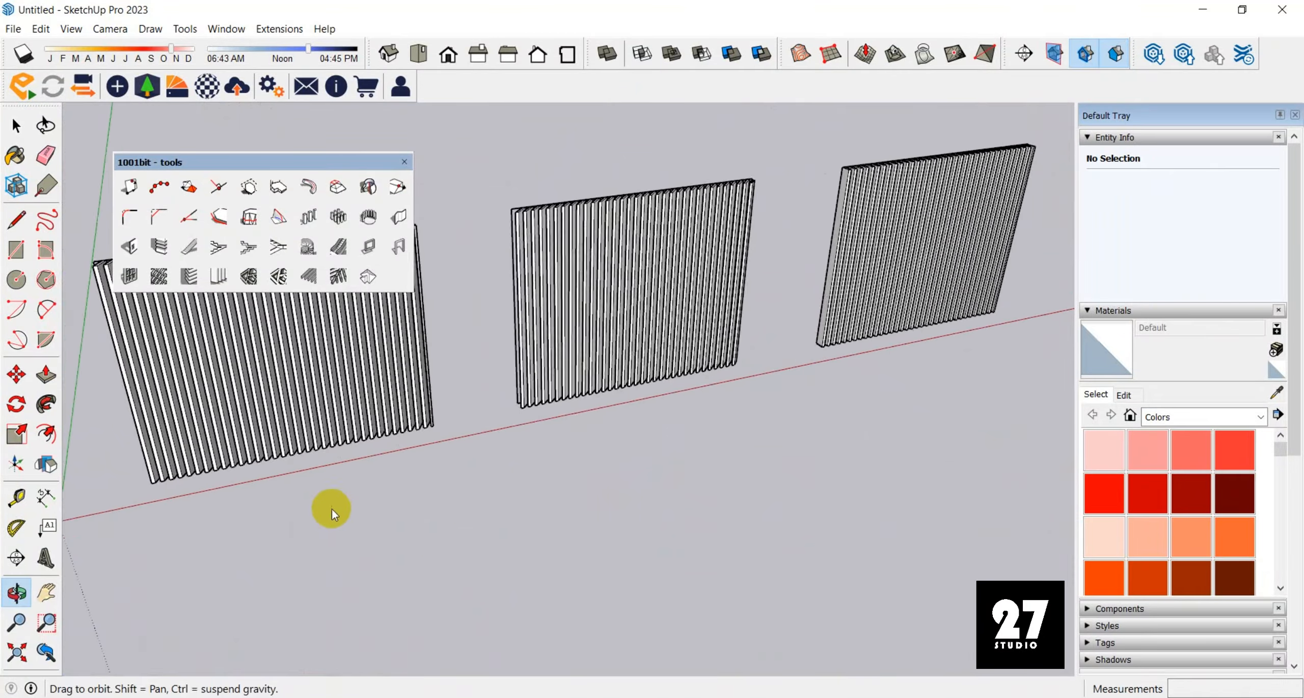
scroll(316, 510, down, 5)
scroll(654, 375, up, 2)
scroll(654, 375, up, 3)
scroll(308, 438, down, 6)
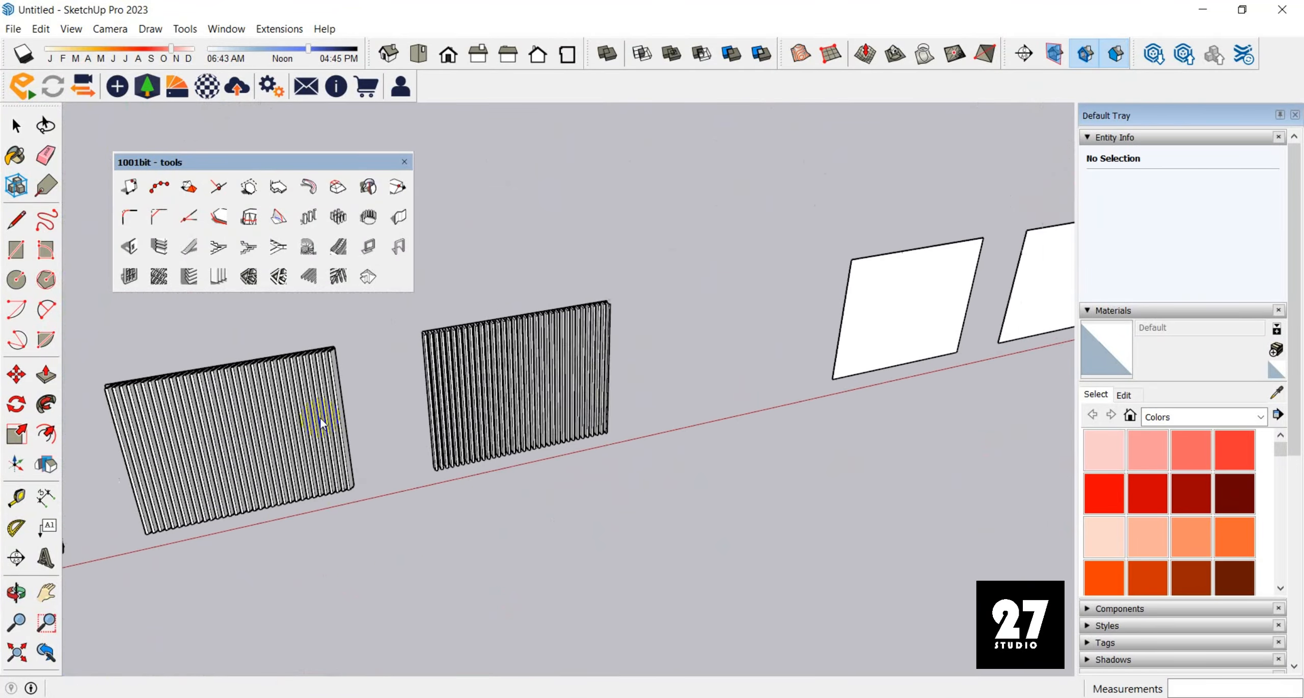
scroll(628, 387, up, 5)
scroll(316, 452, down, 4)
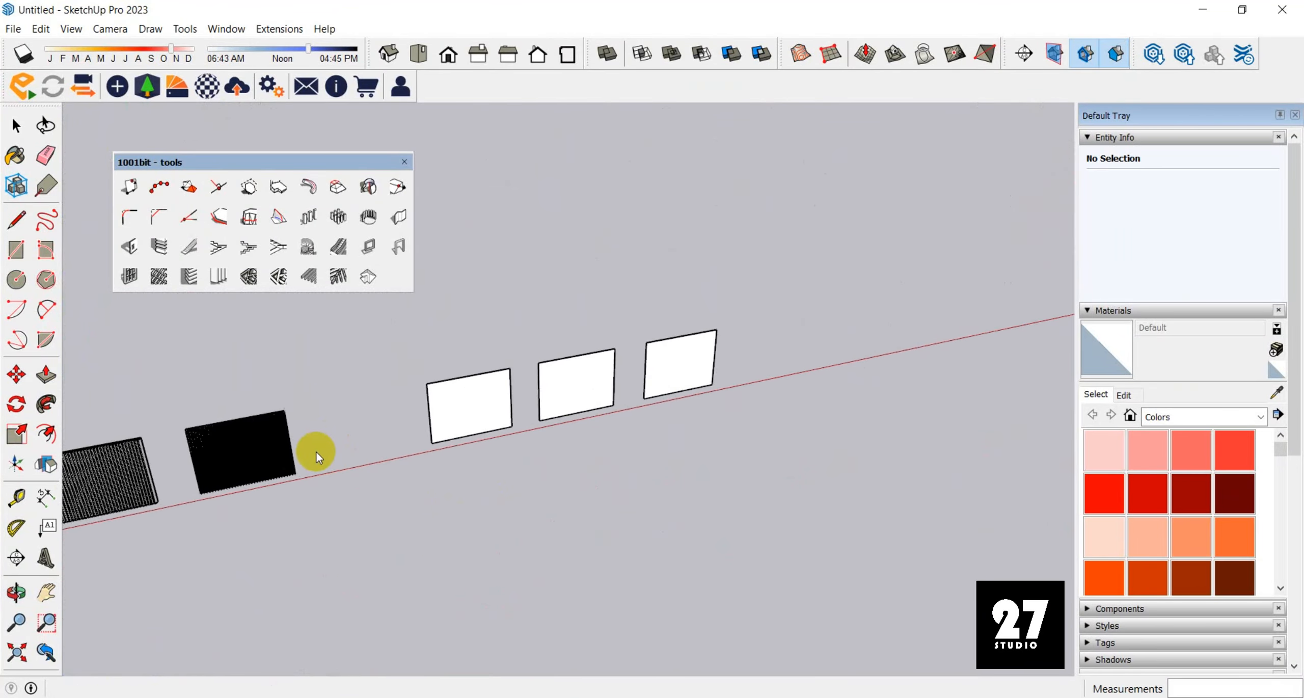
Create horizontal louvres on the first blank face with depth 6", thickness 1.5, spacing 4 and the front location.
scroll(465, 379, up, 2)
scroll(452, 417, up, 2)
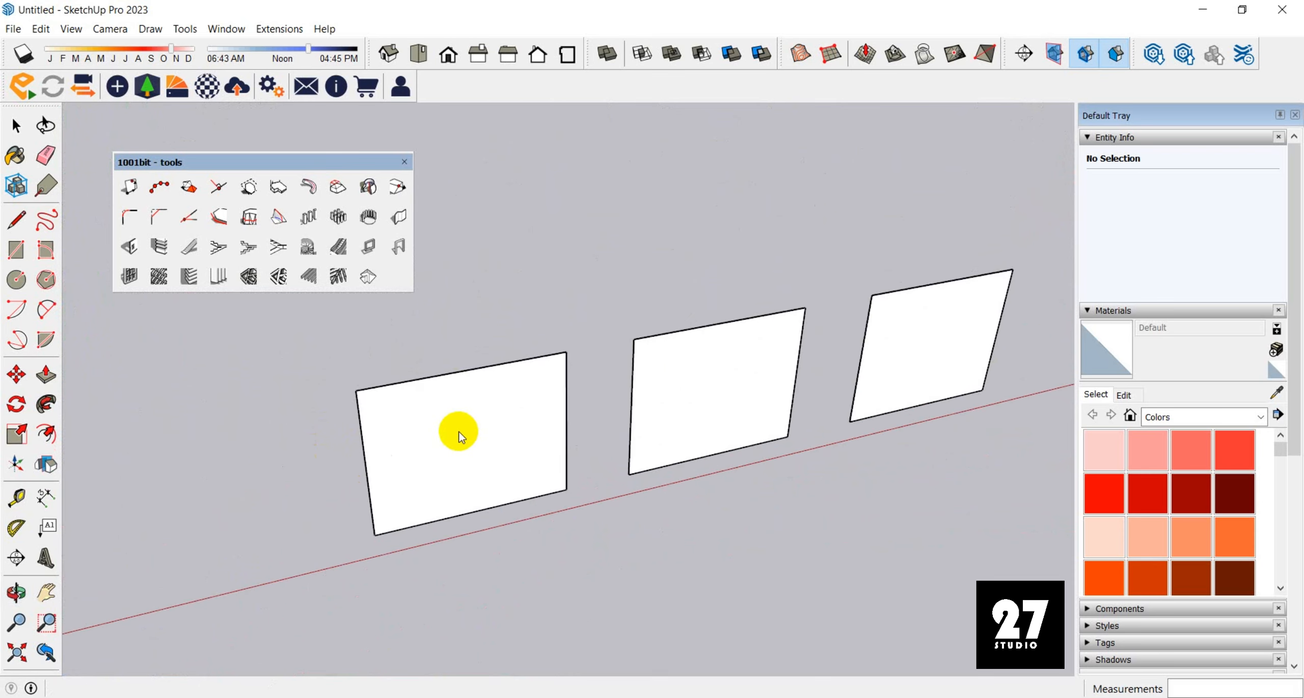
key(space)
click(415, 425)
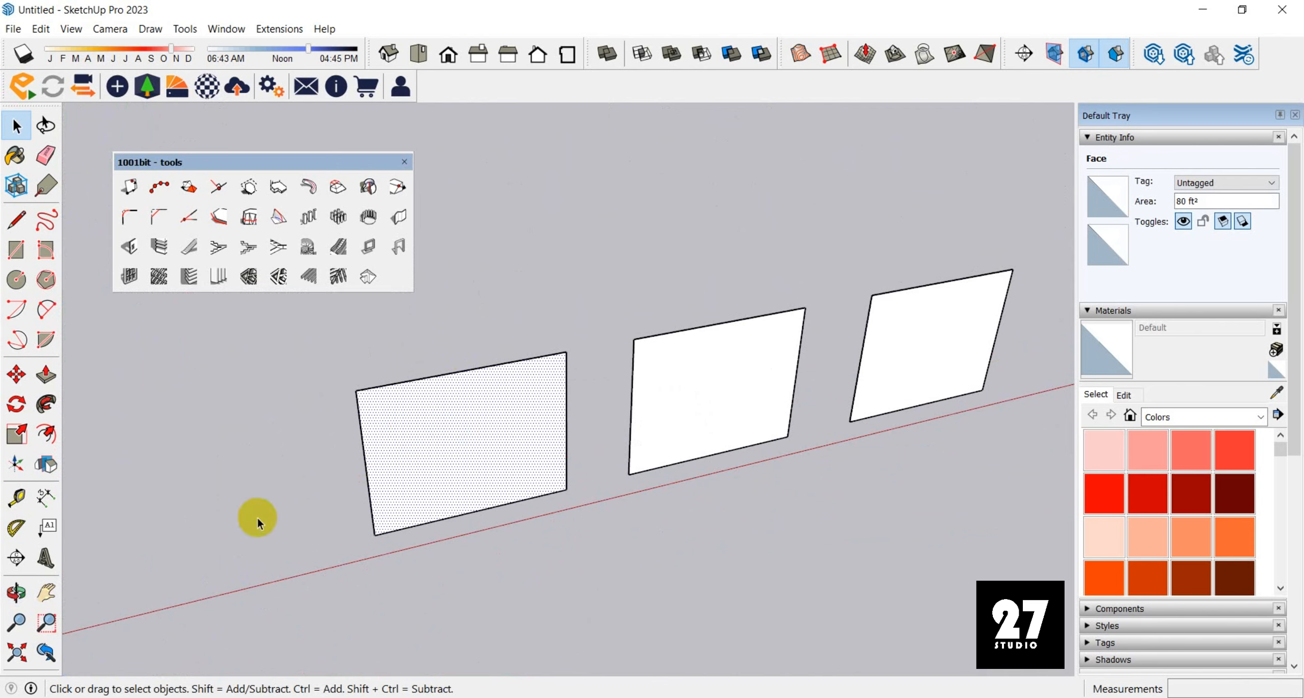
click(185, 280)
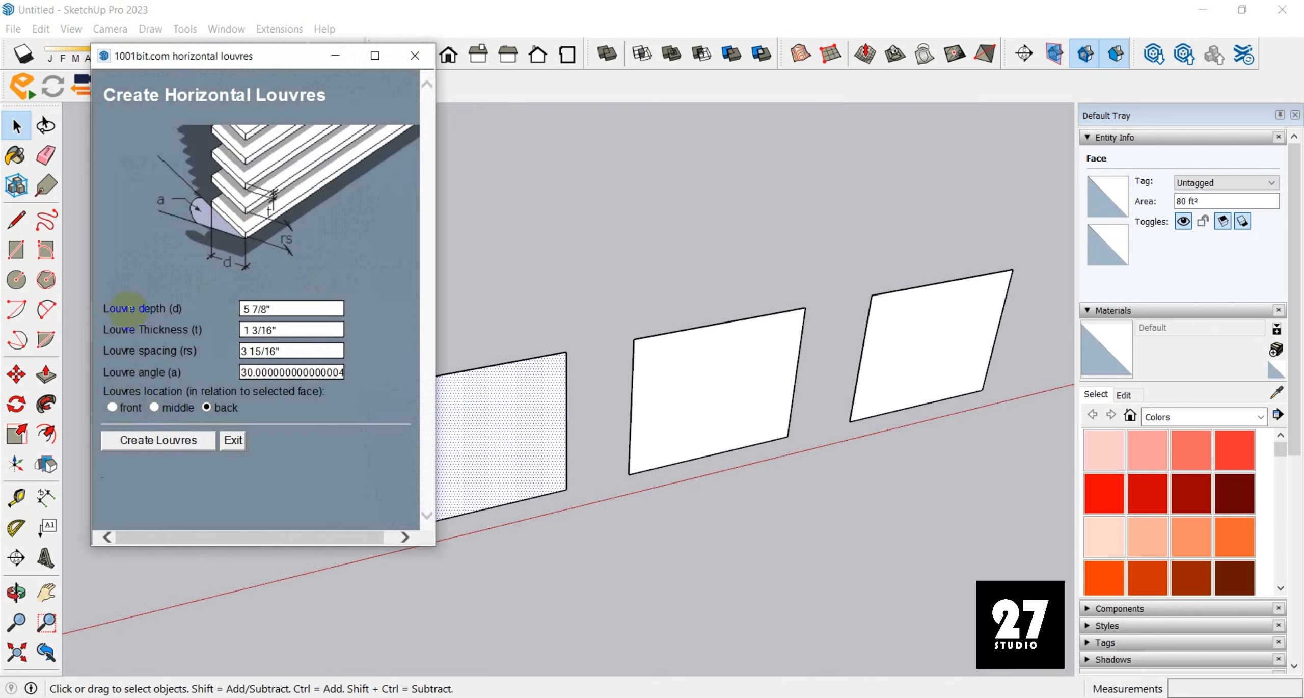
click(276, 309)
drag(275, 310, 241, 315)
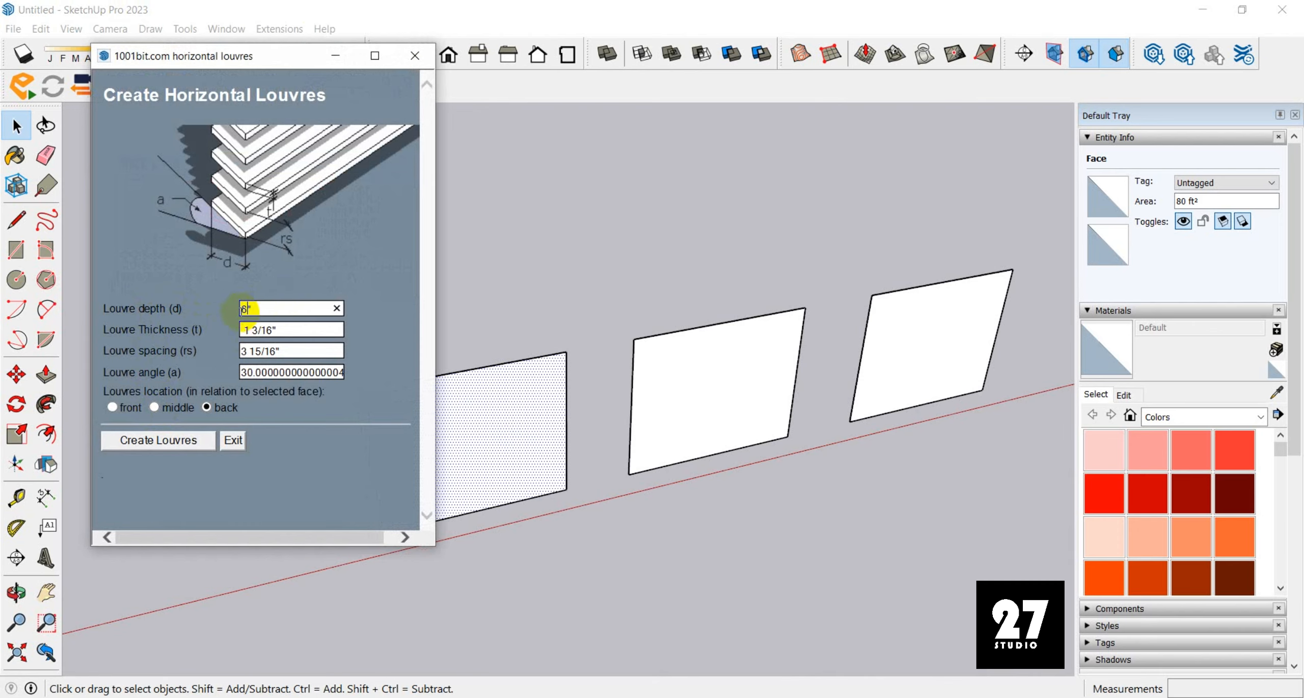
click(279, 331)
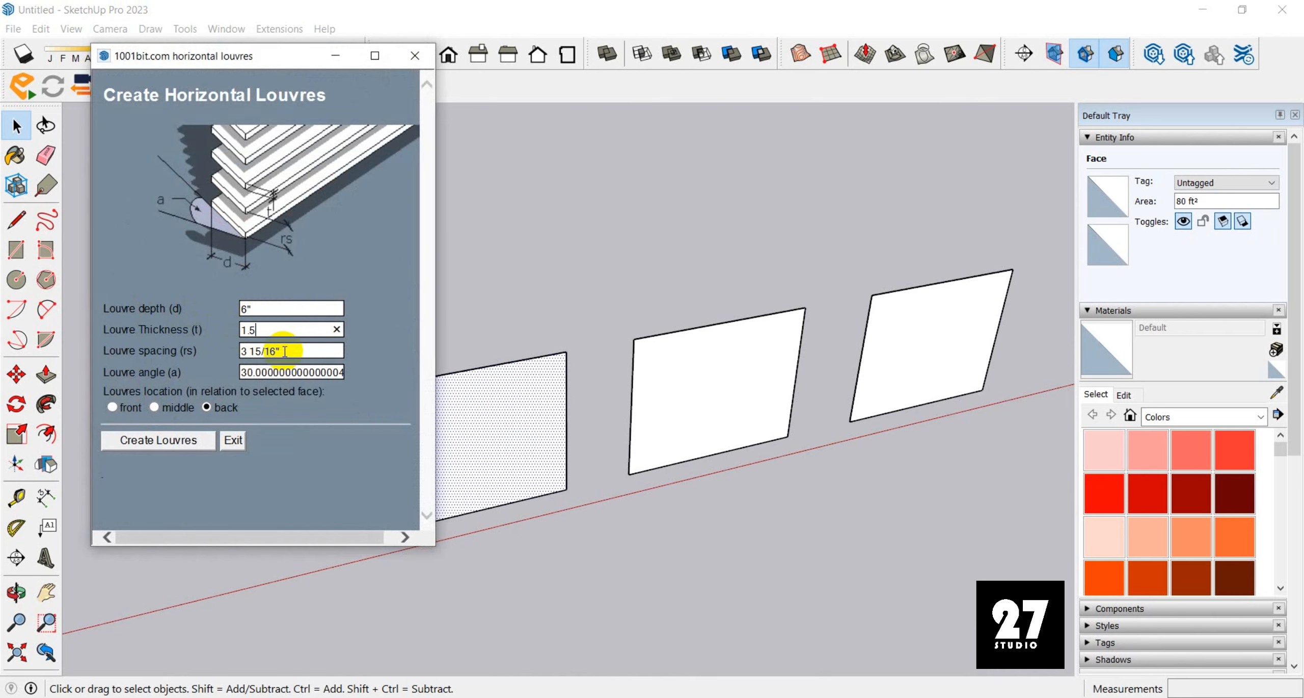
triple_click(284, 351)
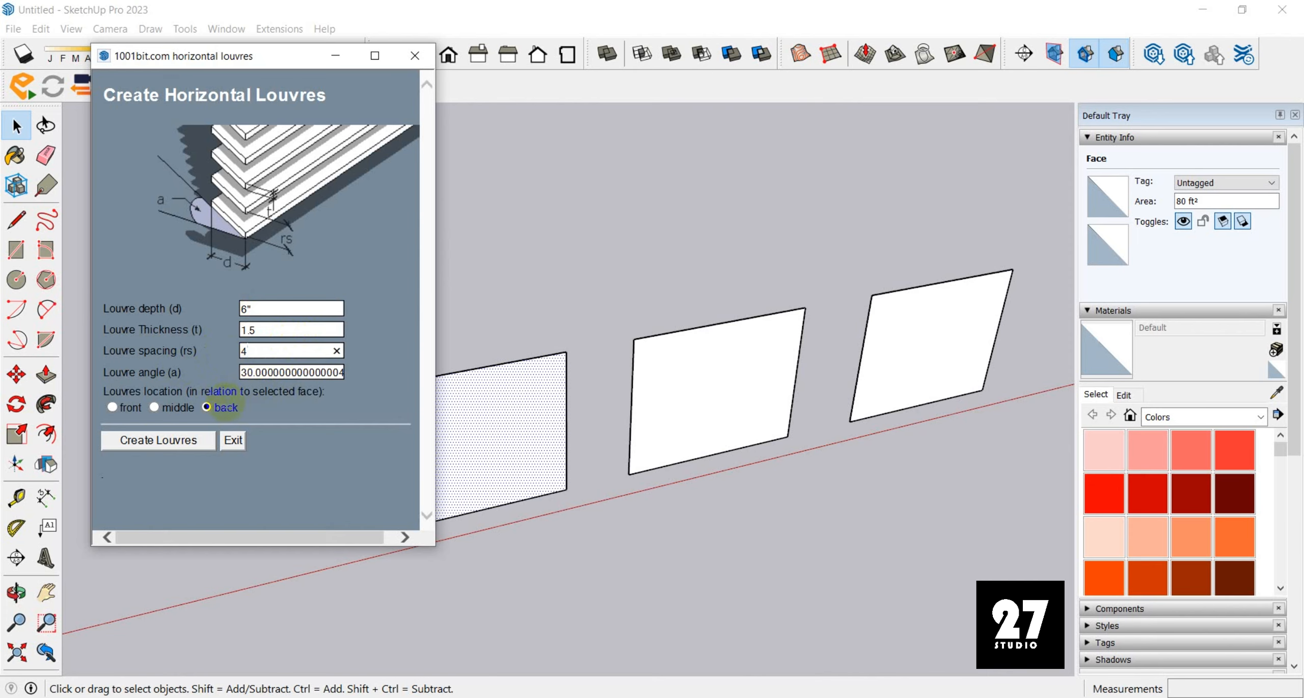
click(114, 408)
click(162, 441)
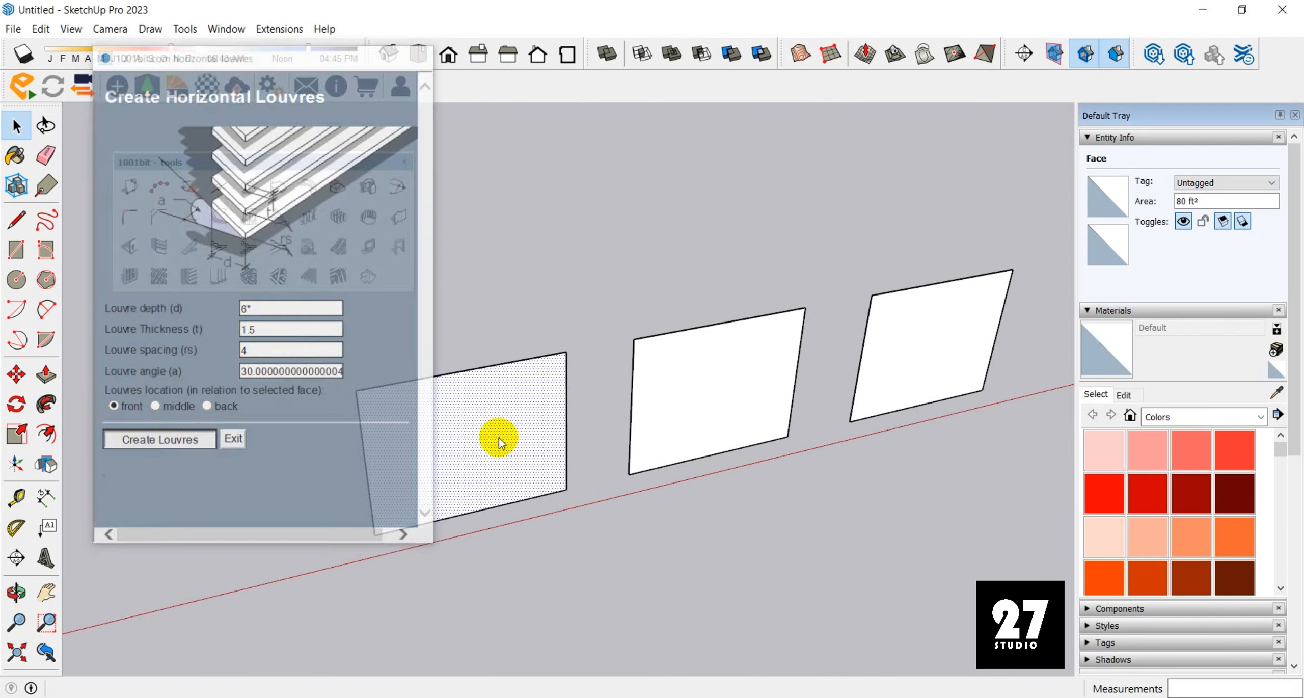
Create horizontal louvres on the blank face beside the first horizontal panel with a louvre angle of 45 and spacing of 3.
scroll(392, 431, down, 3)
scroll(405, 478, up, 5)
middle_drag(369, 527, 720, 419)
scroll(533, 524, up, 3)
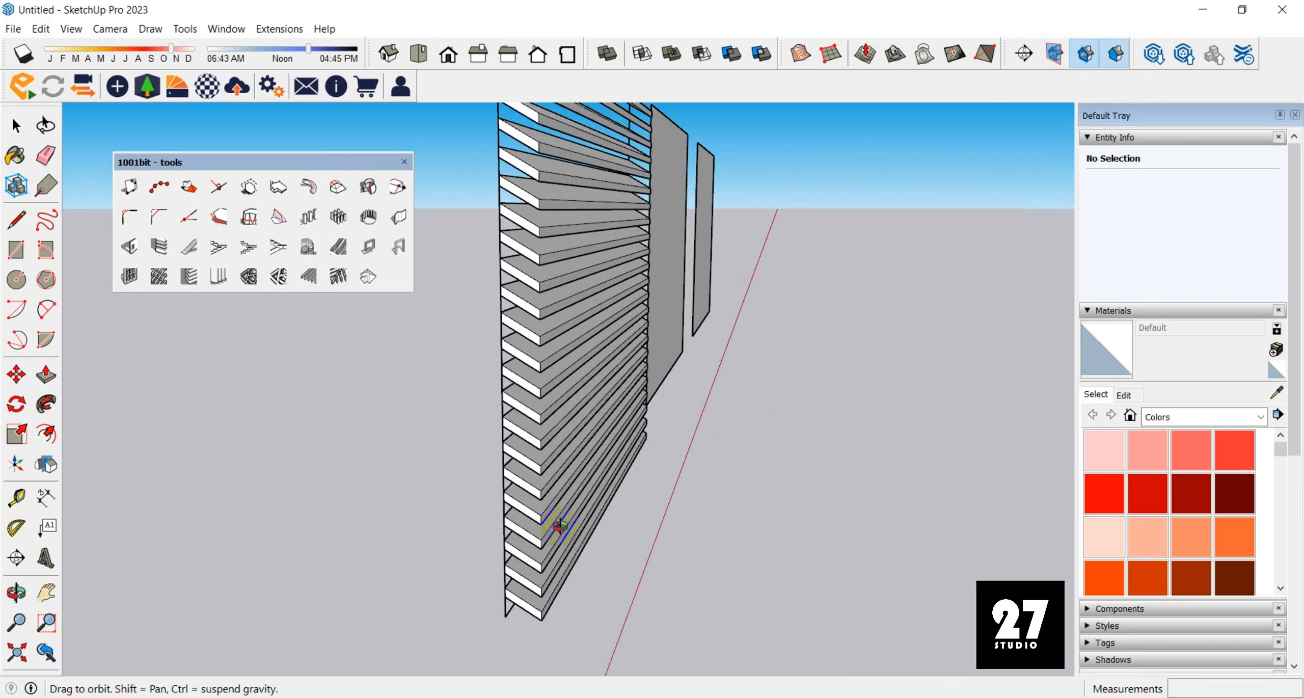
middle_drag(559, 527, 391, 508)
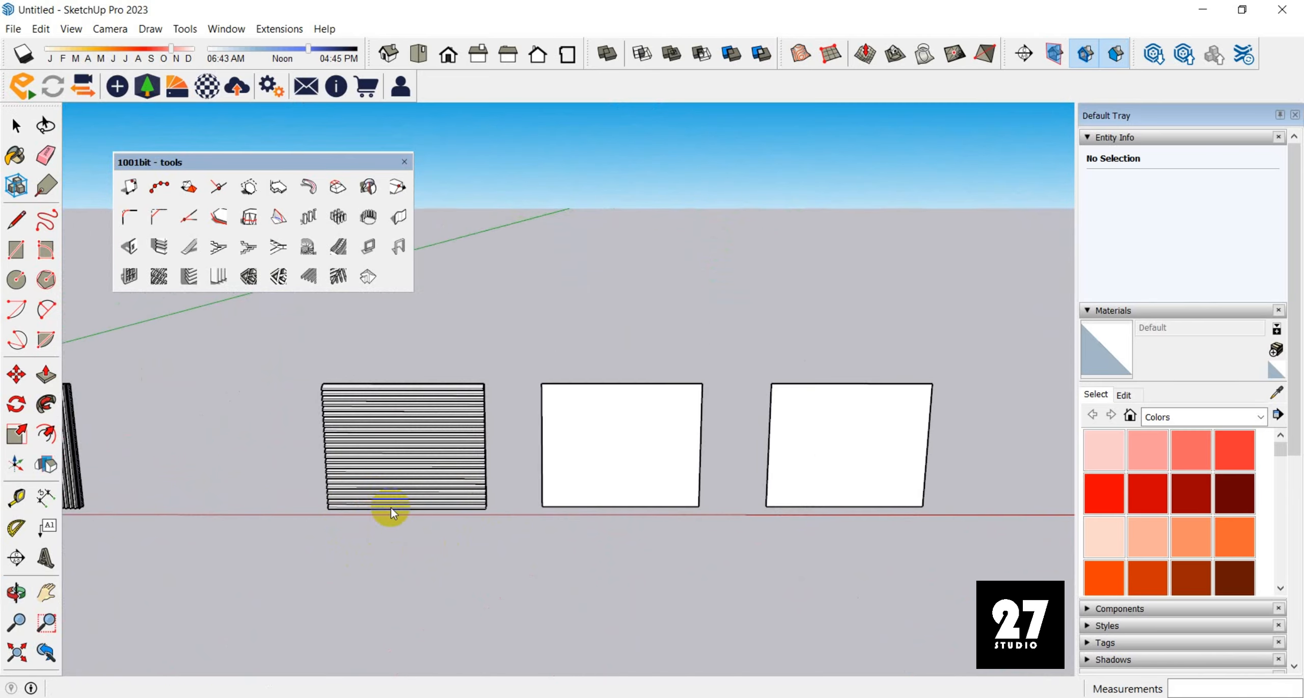
scroll(615, 492, up, 2)
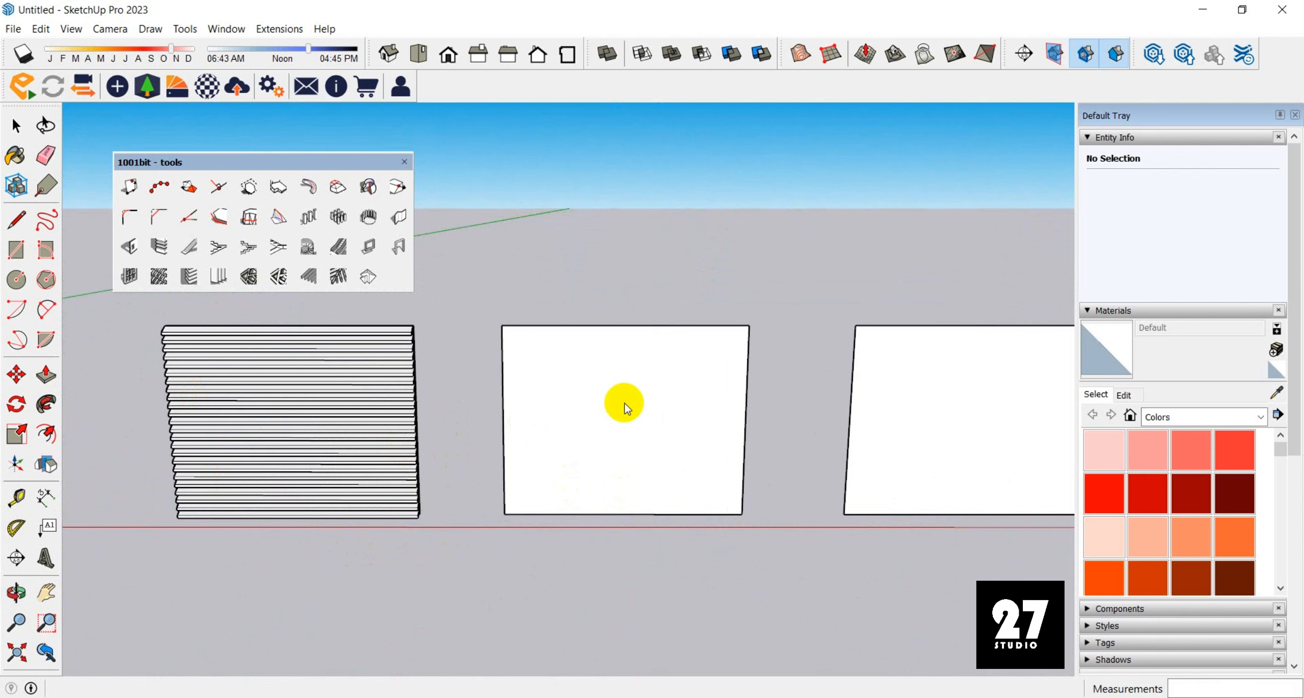
key(space)
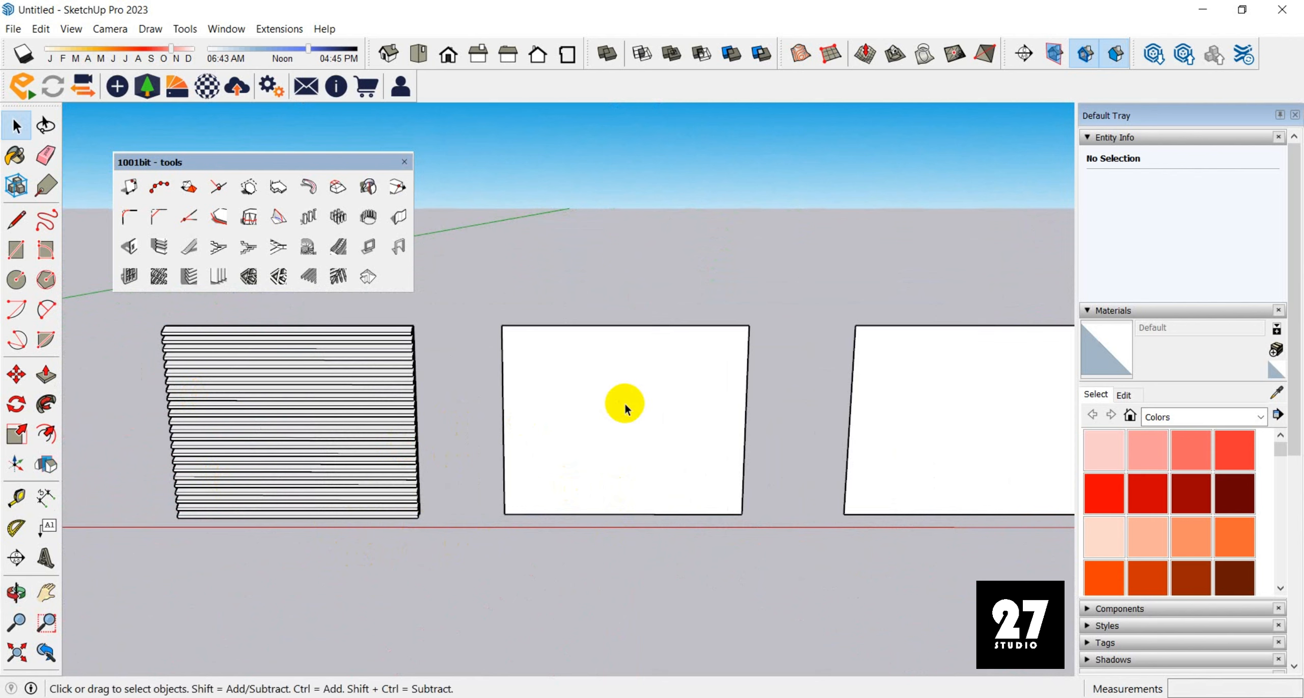
click(624, 406)
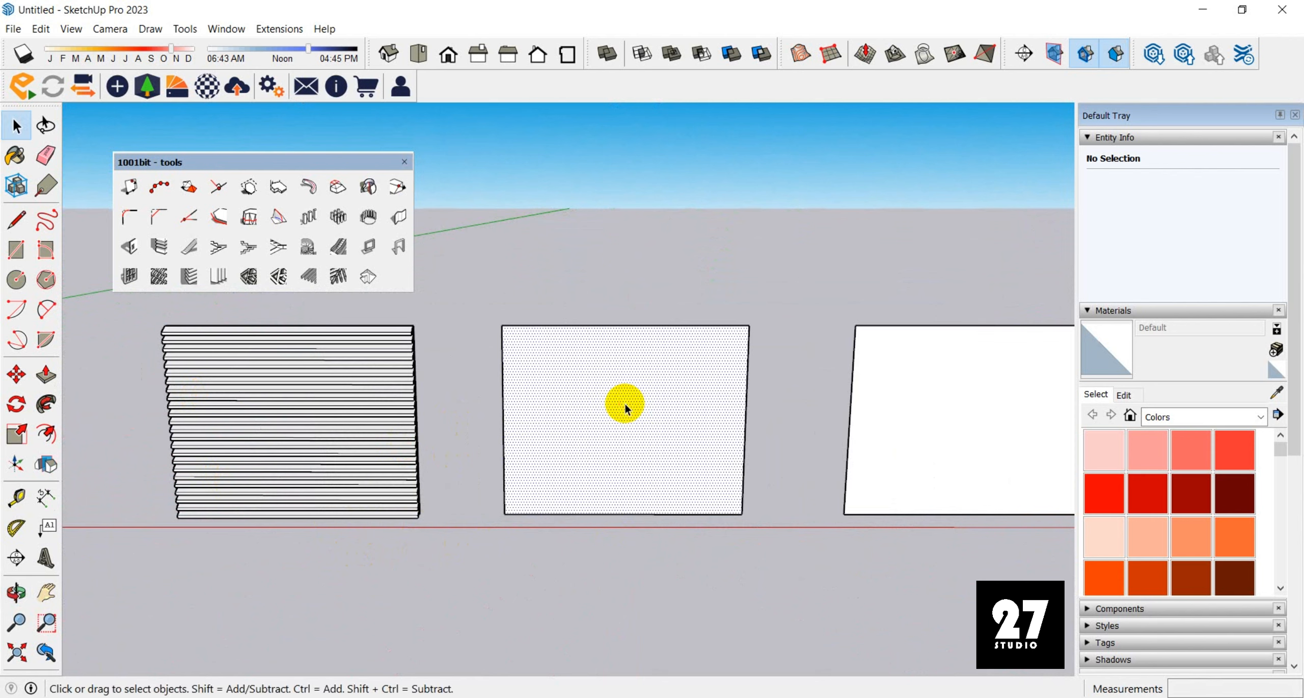
click(191, 280)
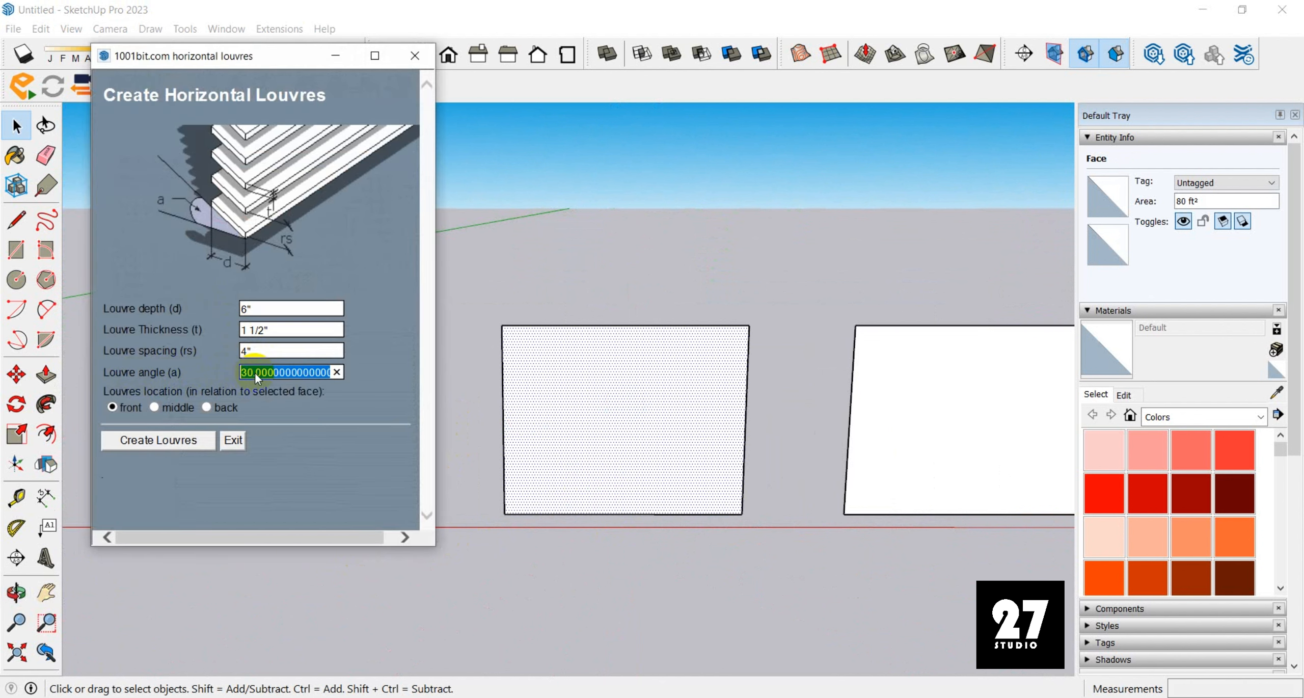
text(45)
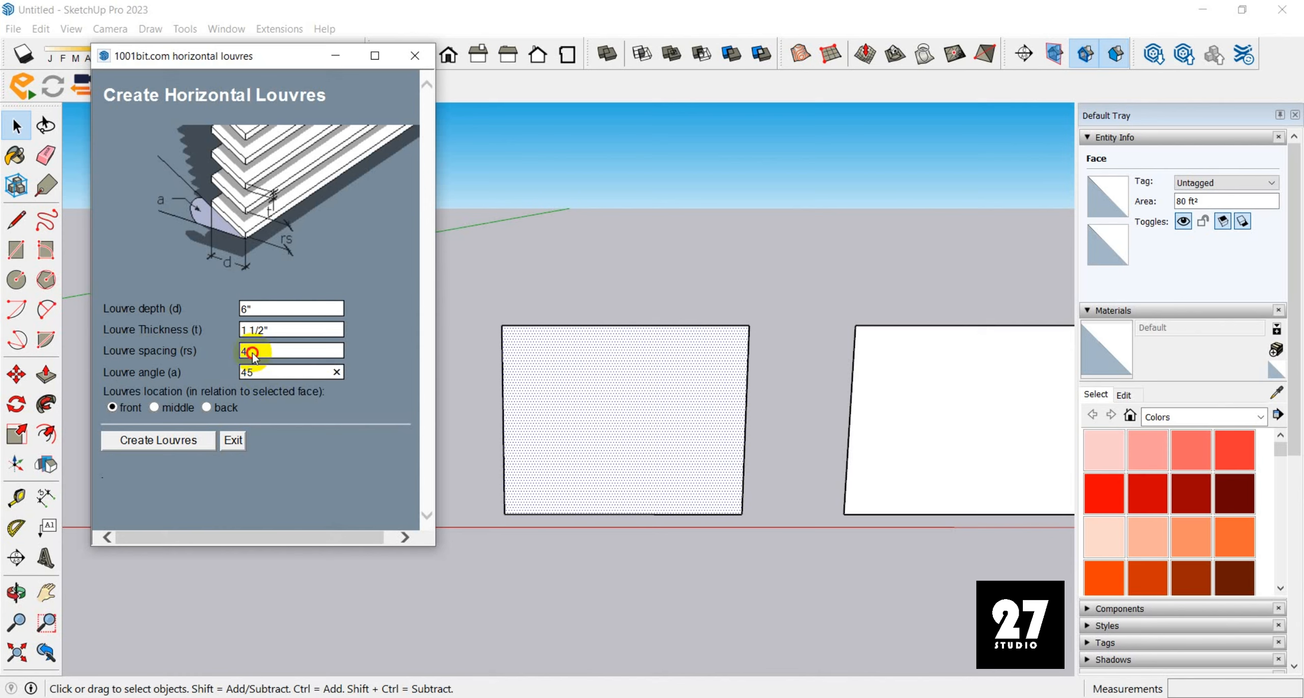
double_click(251, 352)
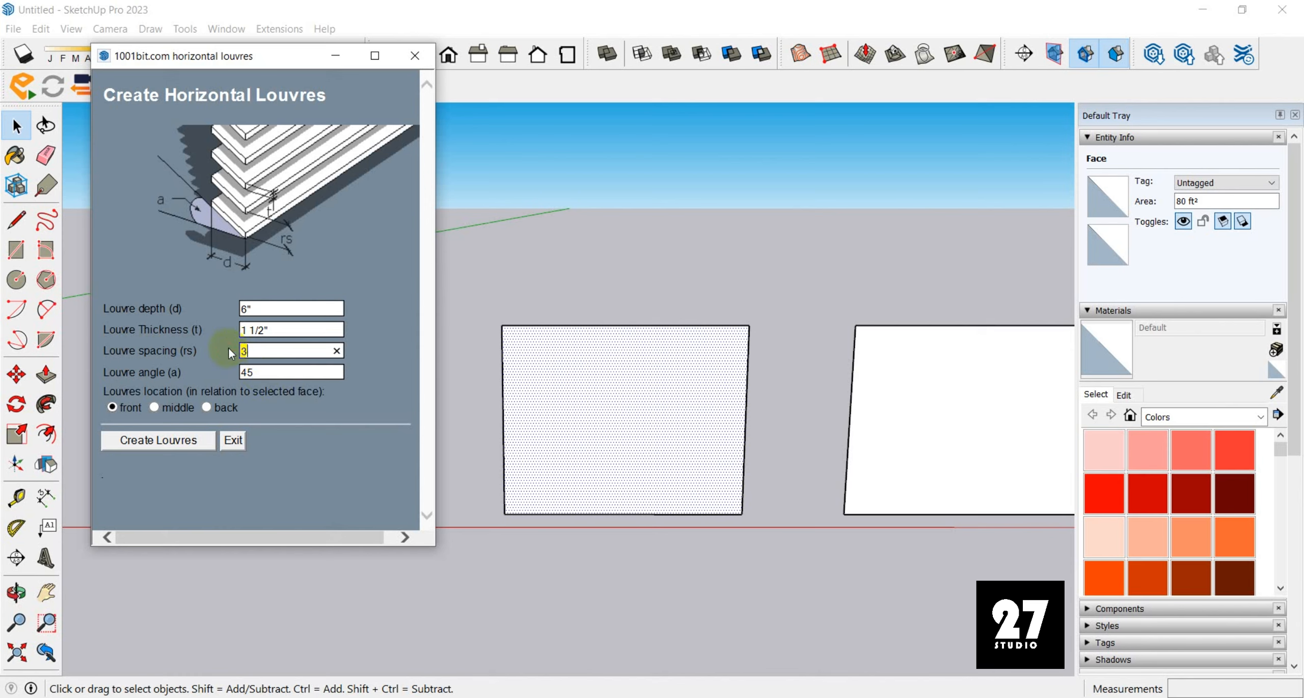
text(3)
click(151, 441)
Create horizontal louvres on the last blank face in the row with a louvre angle of 0.
scroll(585, 379, up, 3)
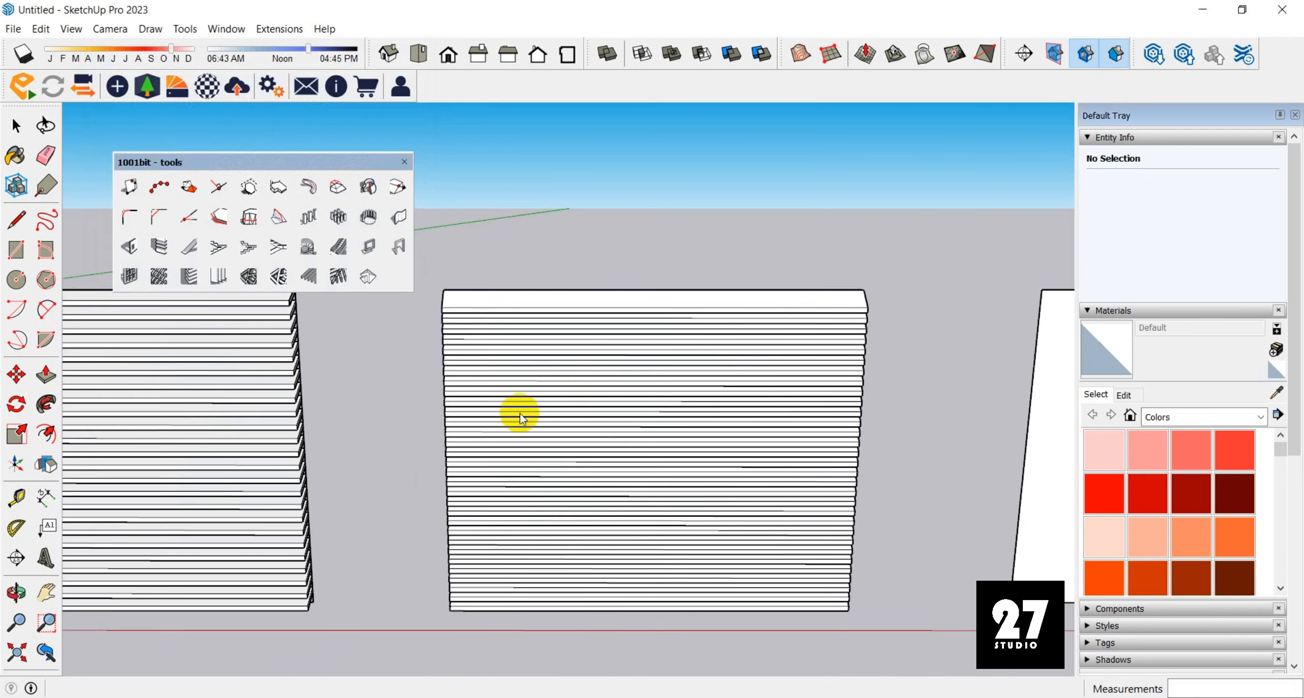
middle_drag(518, 417, 450, 402)
scroll(508, 396, up, 3)
scroll(426, 394, down, 6)
middle_drag(550, 414, 351, 512)
middle_drag(220, 526, 475, 448)
scroll(660, 445, up, 3)
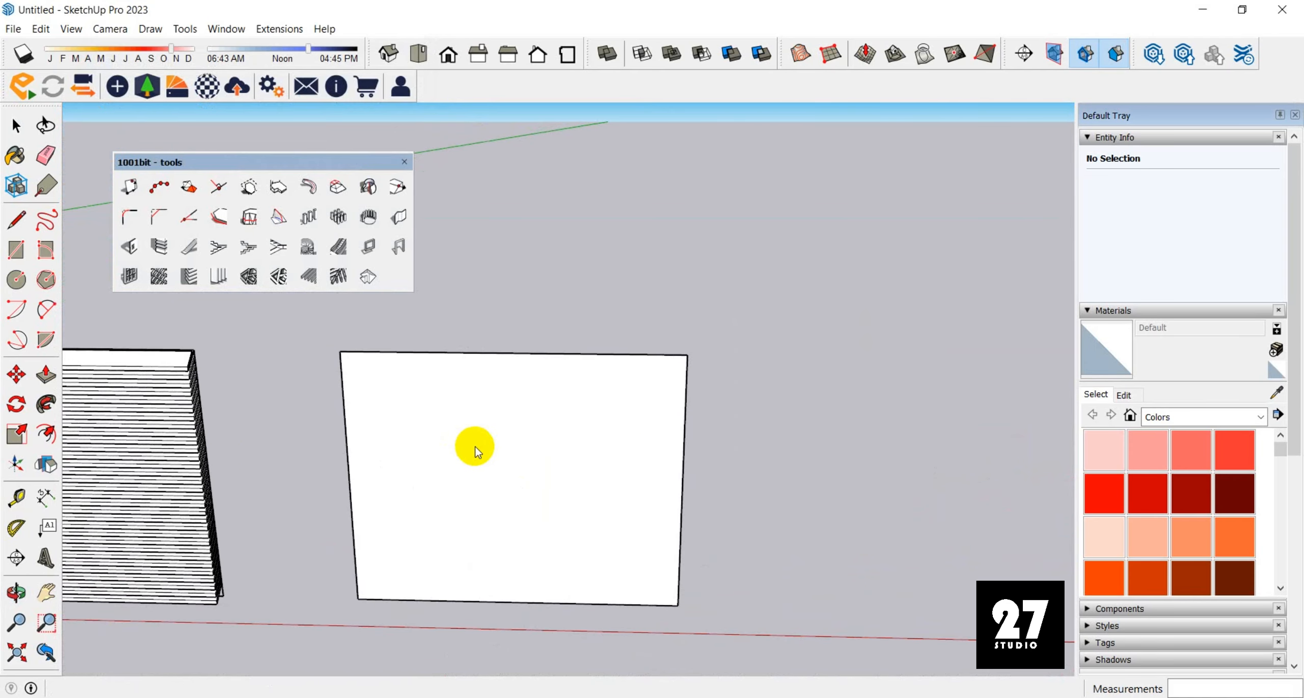
click(475, 446)
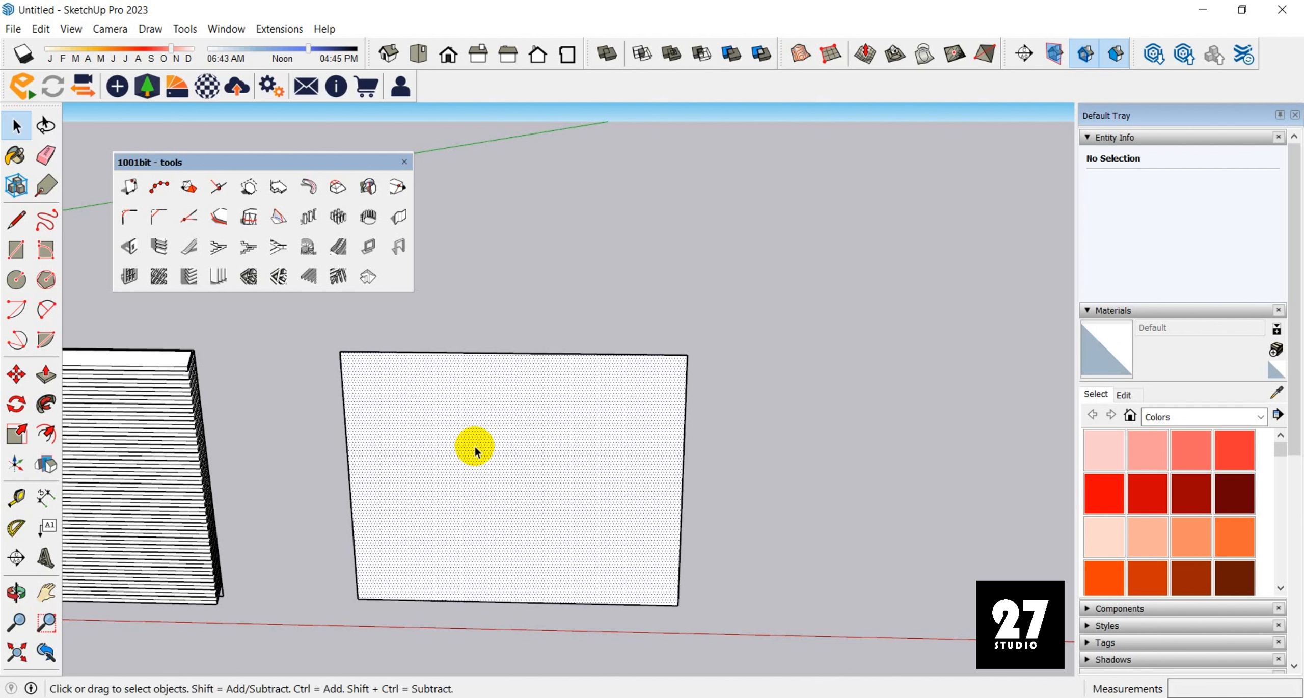
click(193, 282)
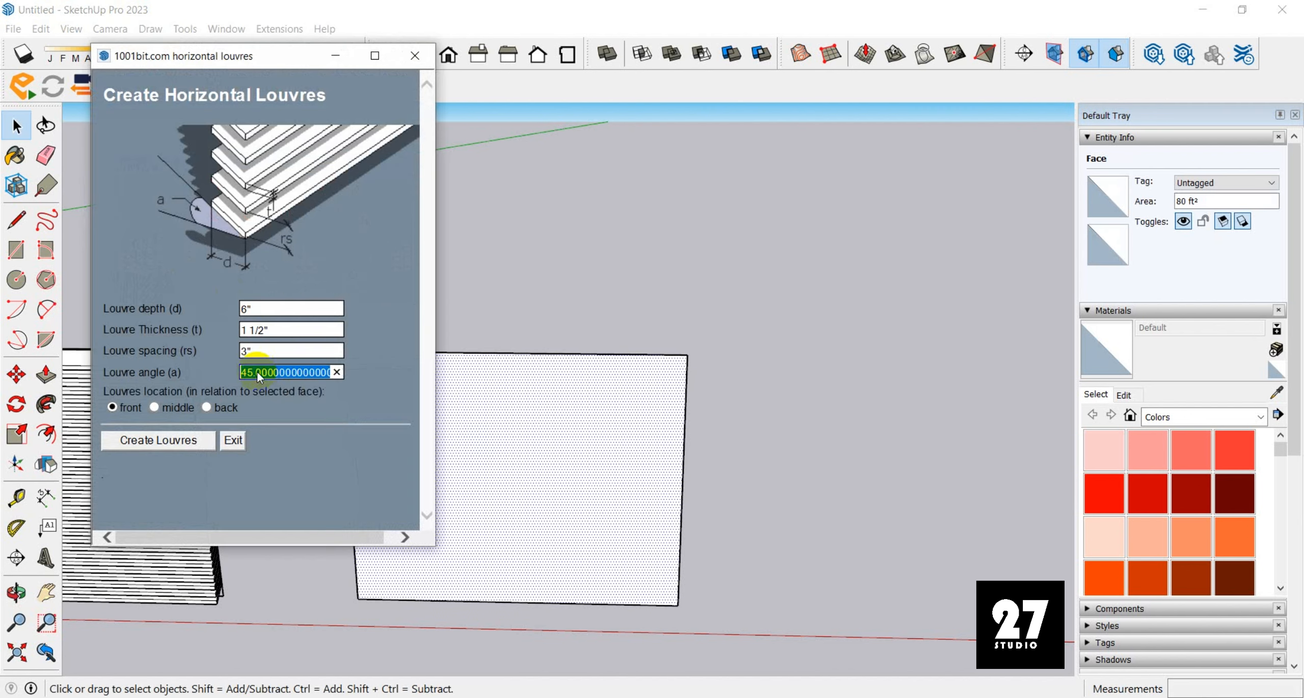
click(159, 440)
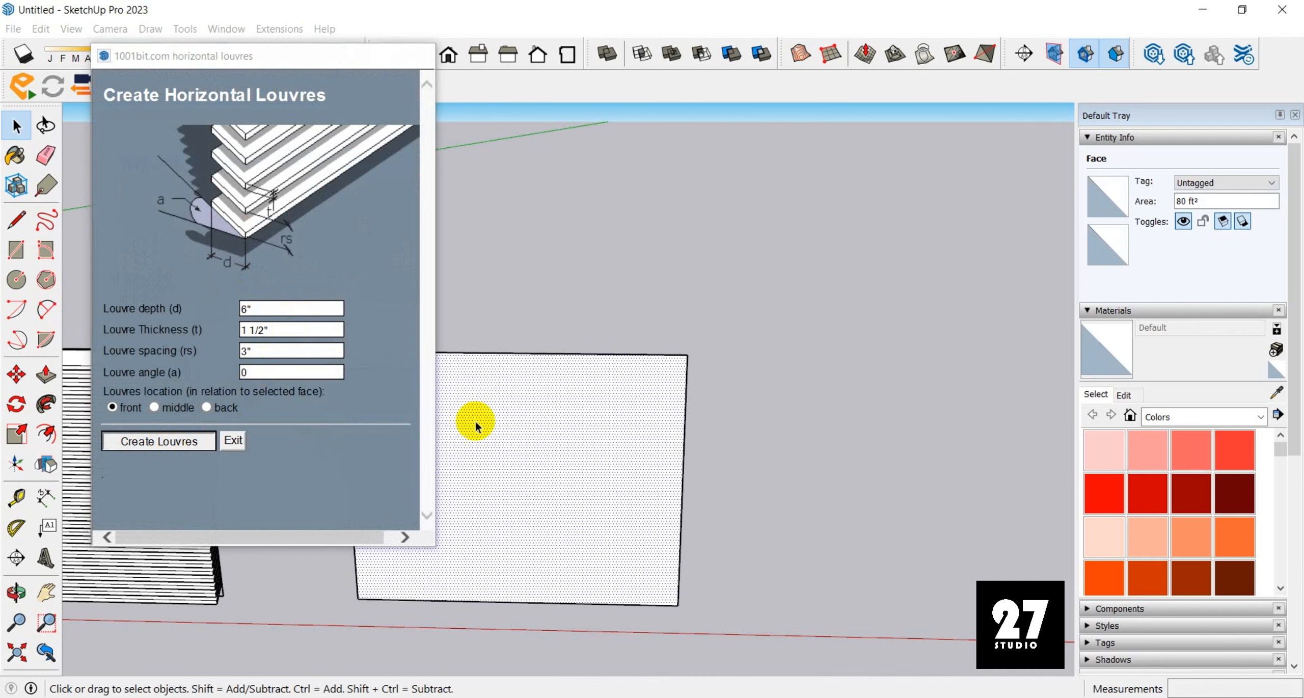
middle_drag(408, 387, 497, 420)
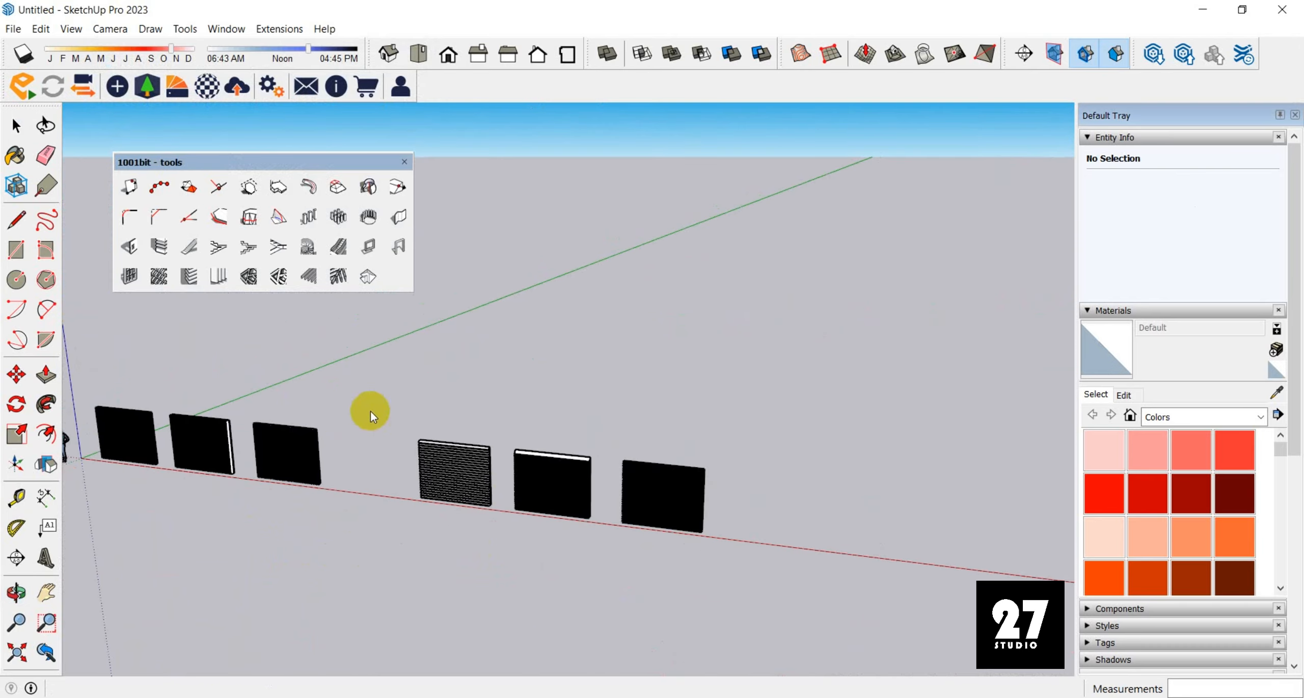
middle_drag(371, 412, 413, 483)
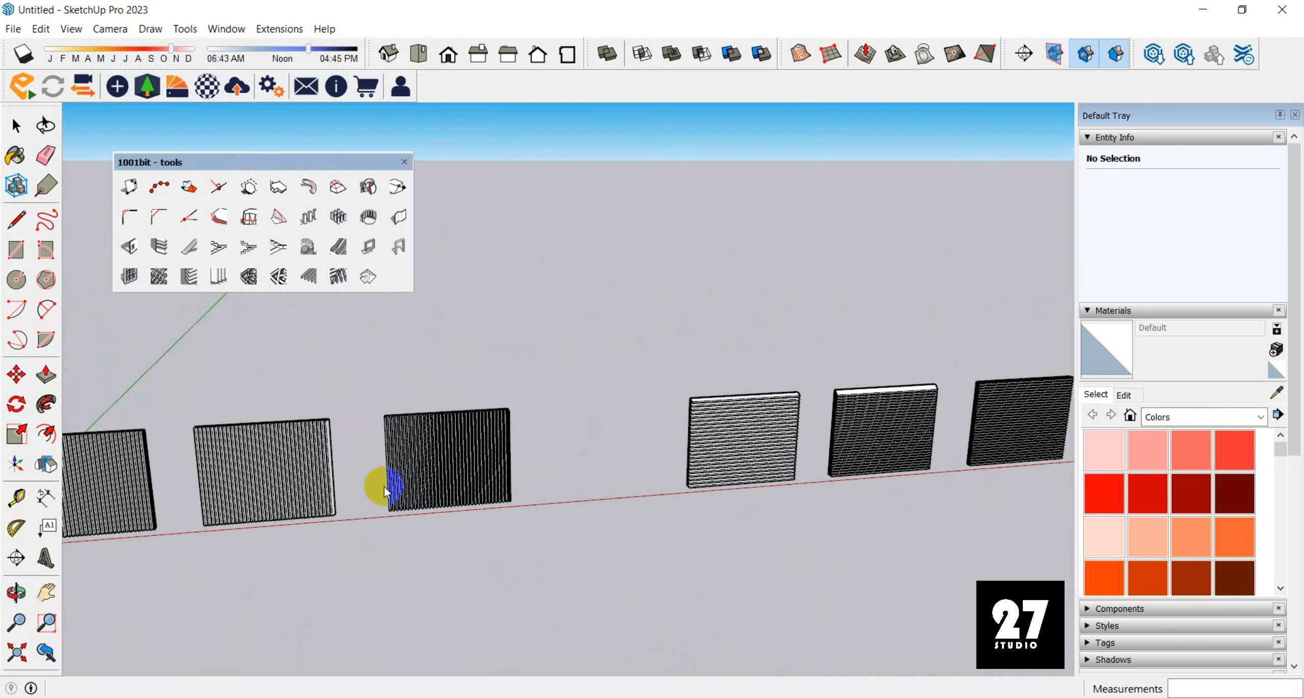